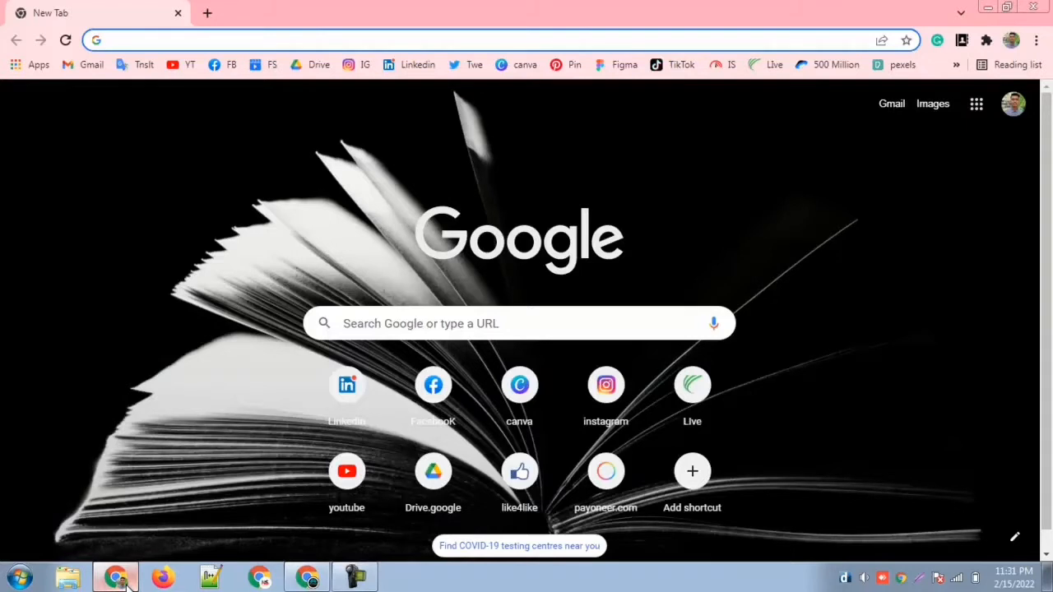
Step: Open the Canva home page and check which account is signed in
click(519, 393)
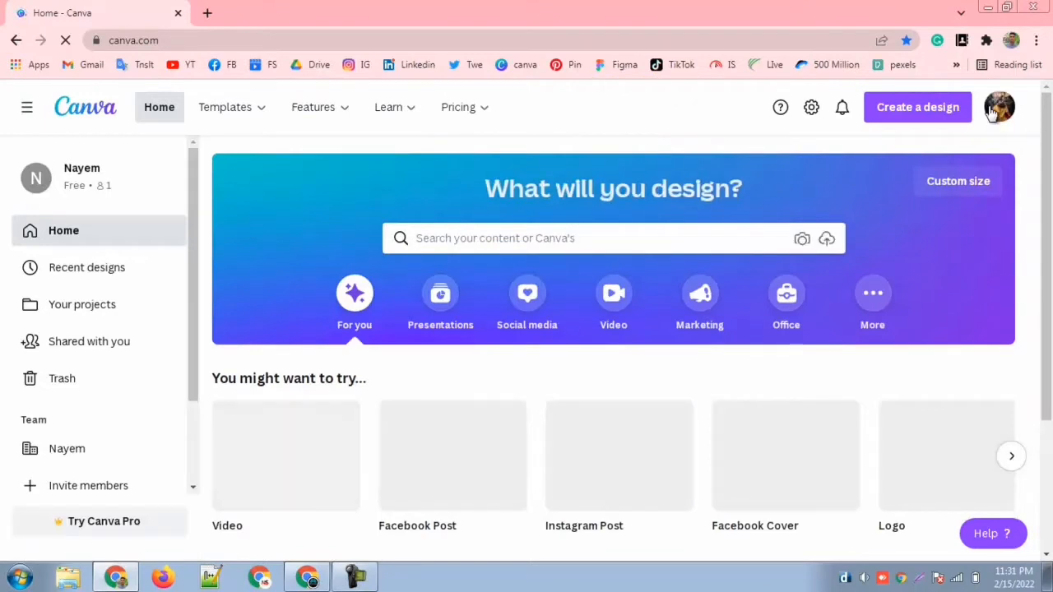
click(996, 110)
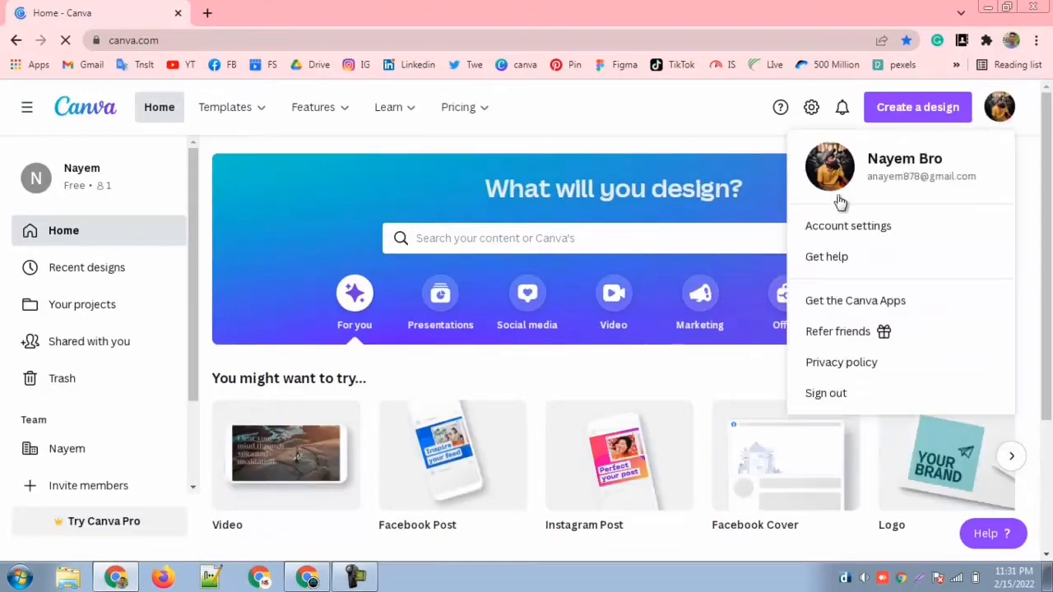
click(1002, 115)
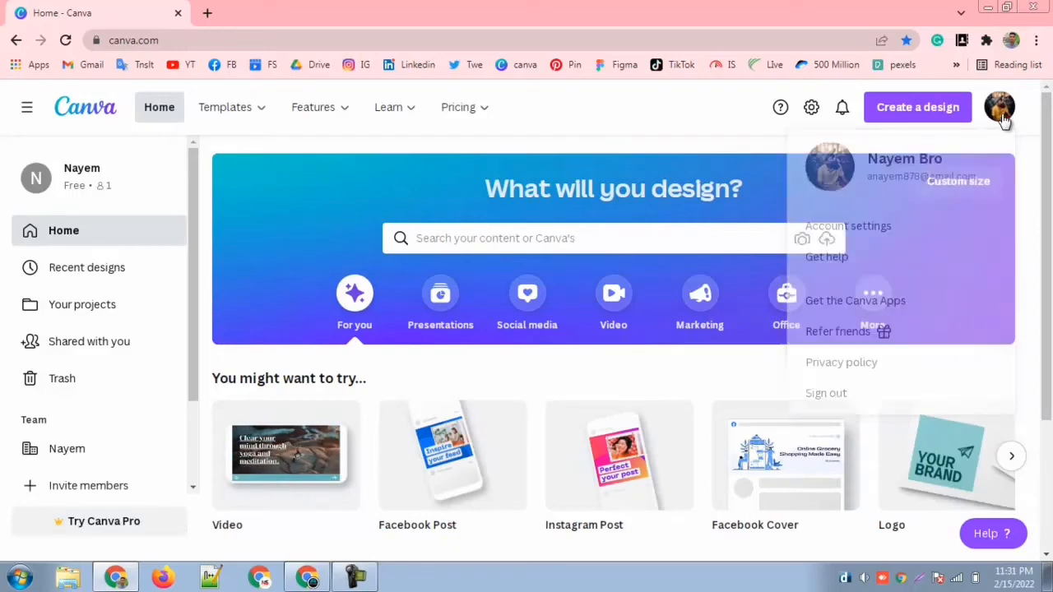
Step: Look through the recent designs on the home page
scroll(494, 362, down, 3)
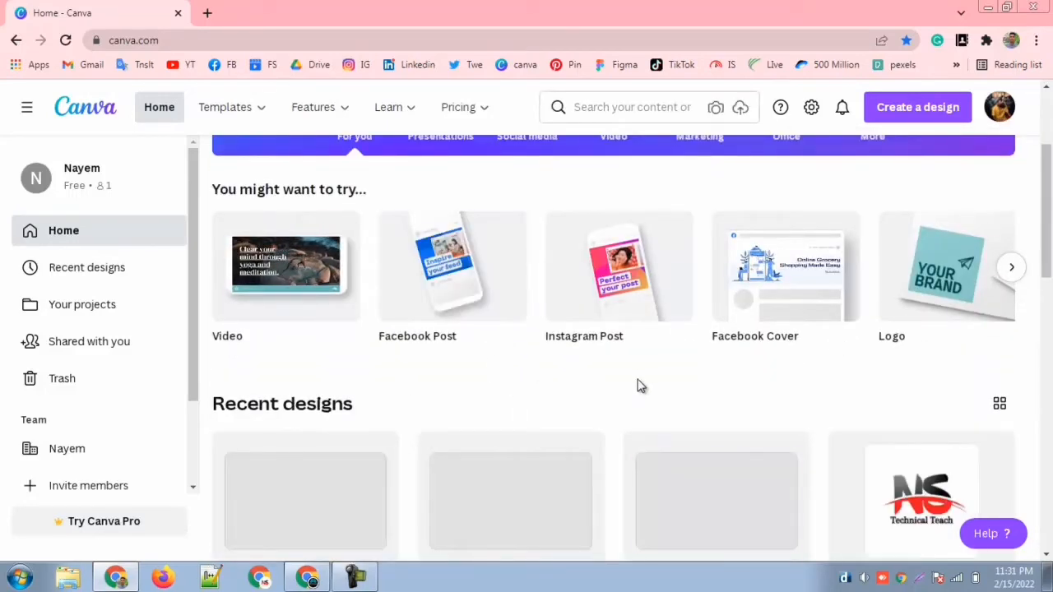
scroll(640, 387, down, 10)
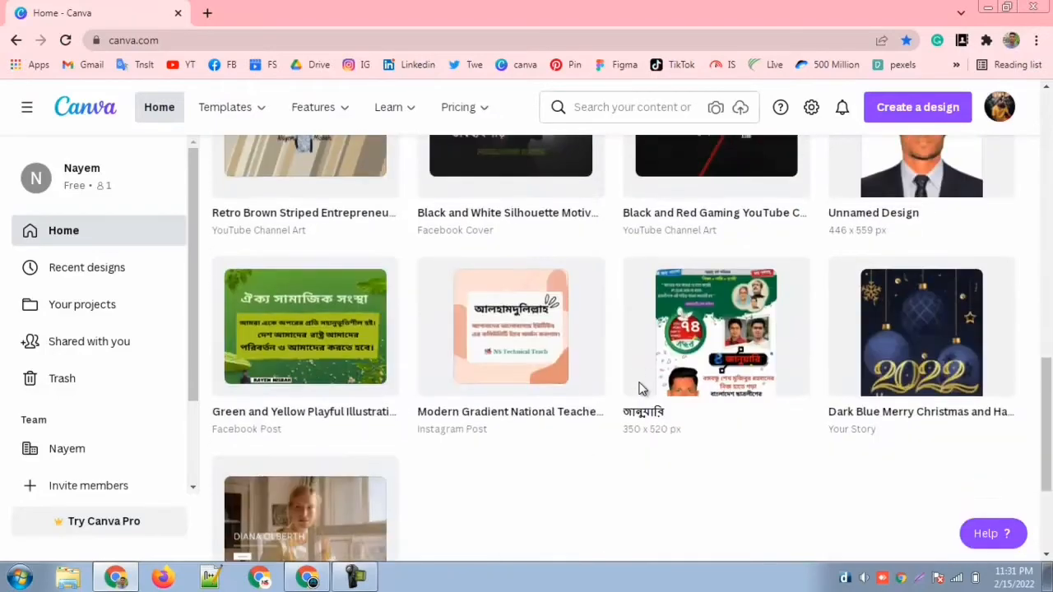
scroll(640, 389, down, 4)
scroll(631, 417, up, 7)
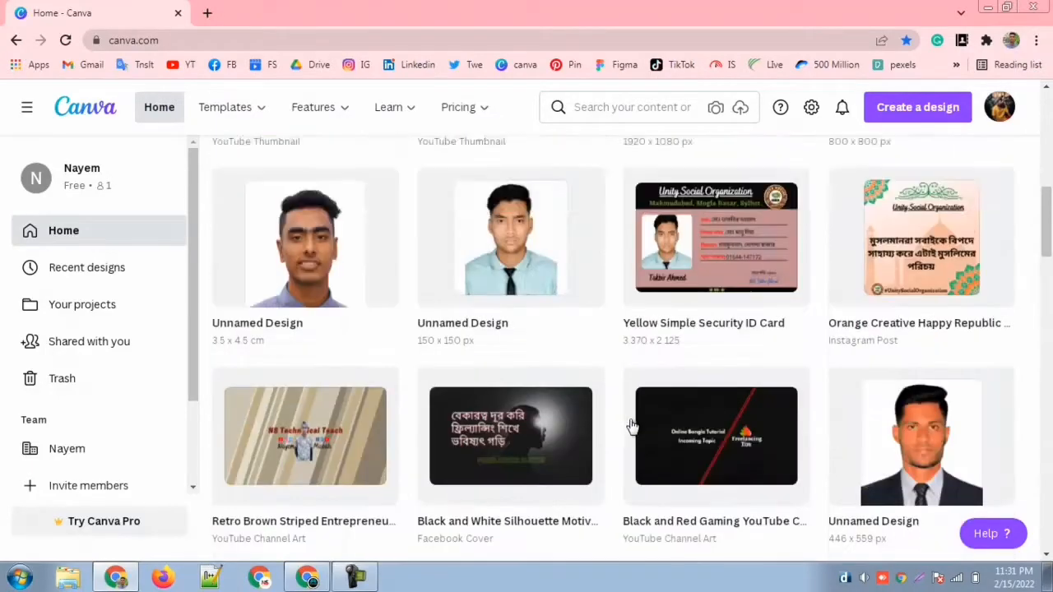
scroll(630, 425, up, 10)
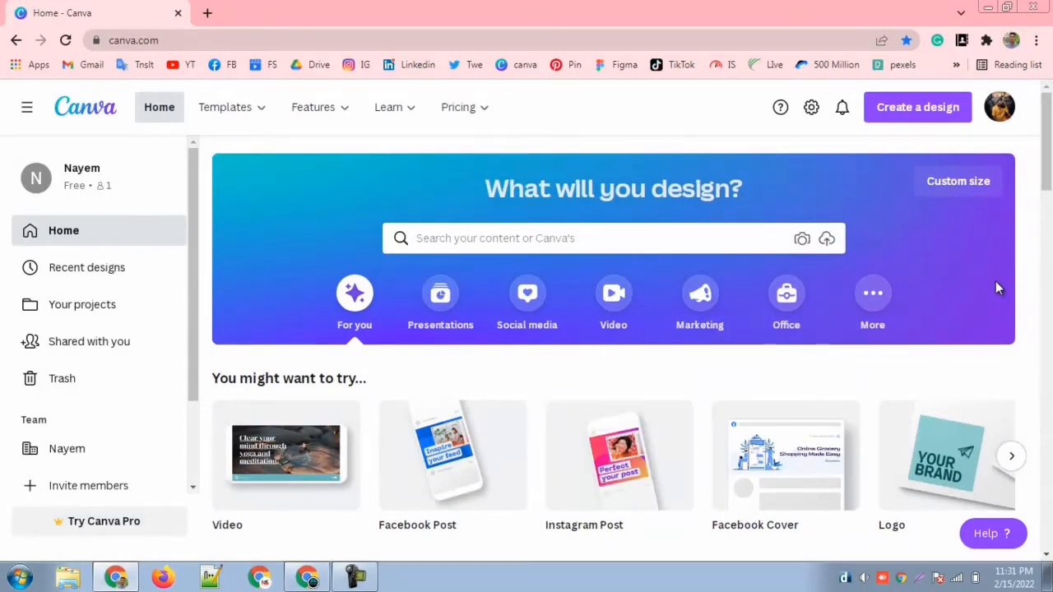
Step: Create a new custom-size design 3.5 cm wide and 4.5 cm high
click(913, 108)
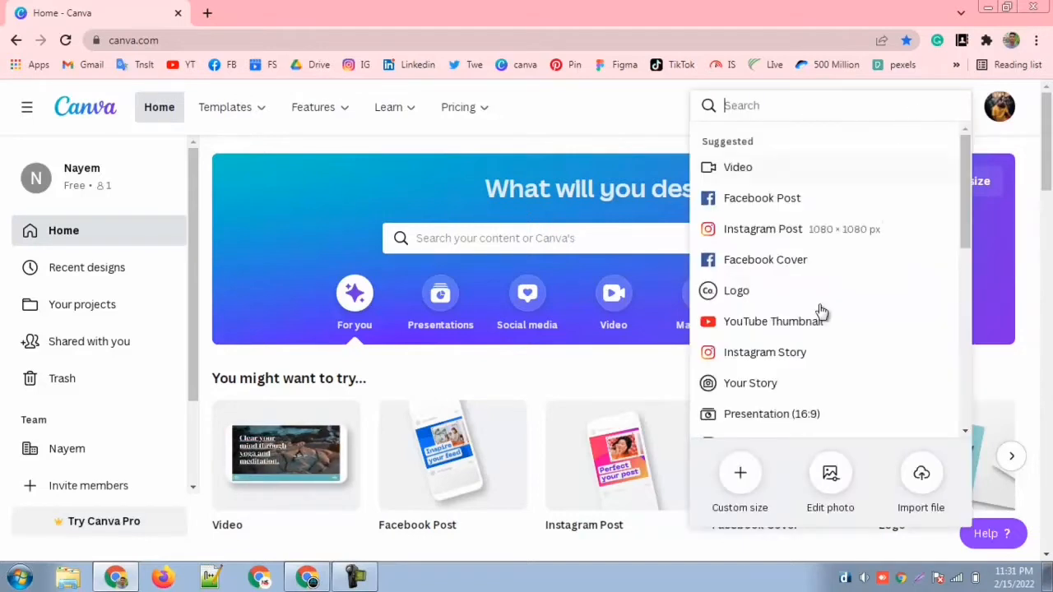
click(741, 475)
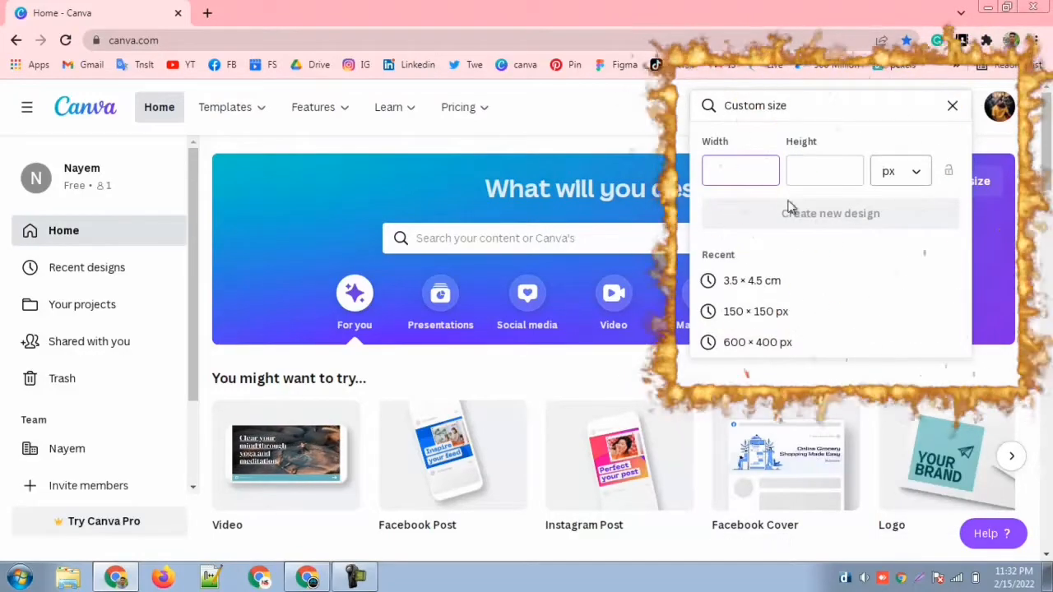
click(918, 179)
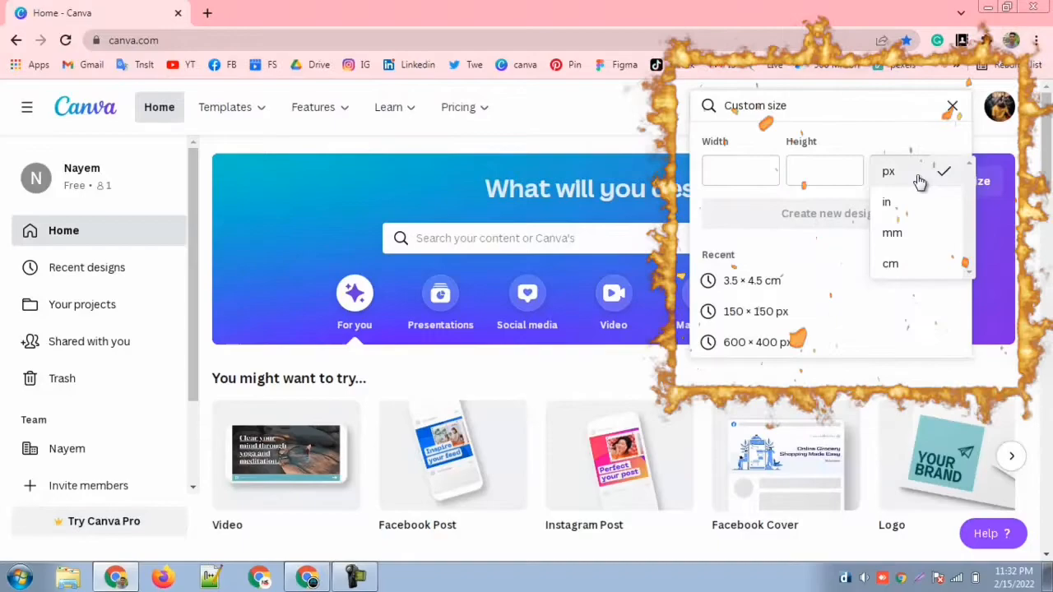
click(903, 277)
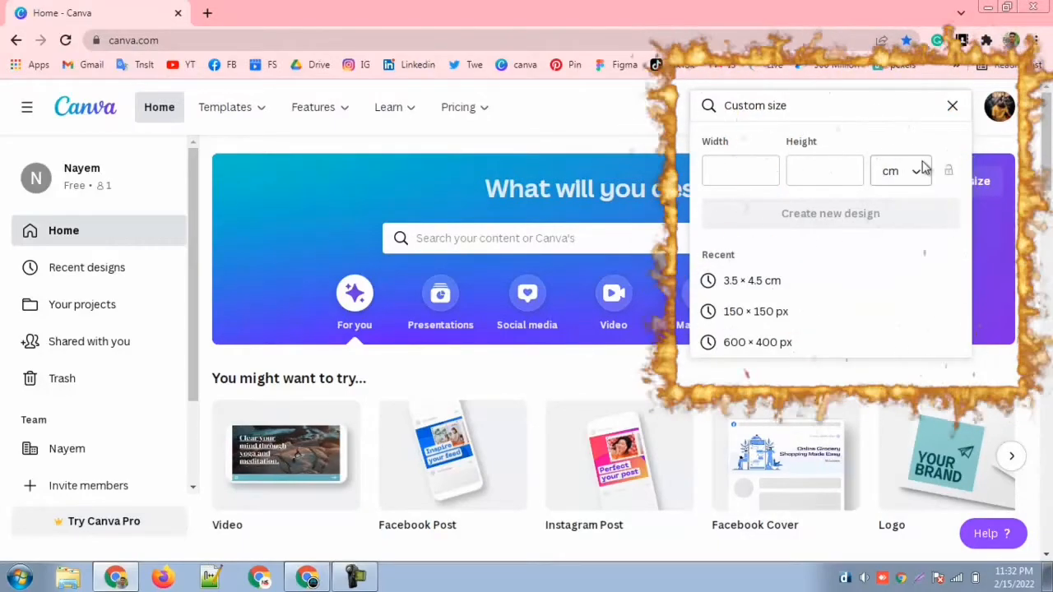
click(740, 173)
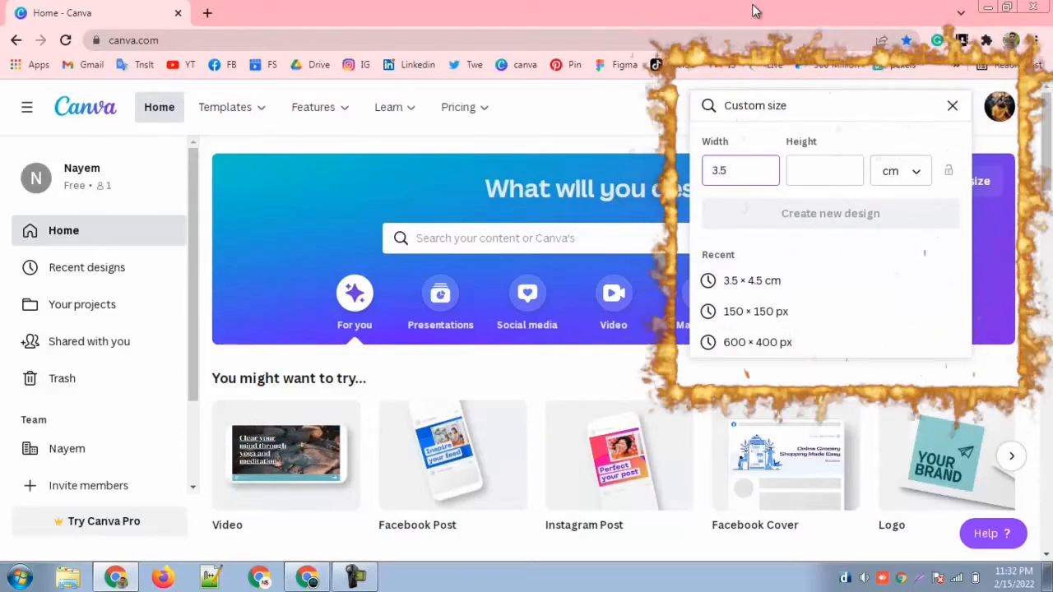
click(815, 175)
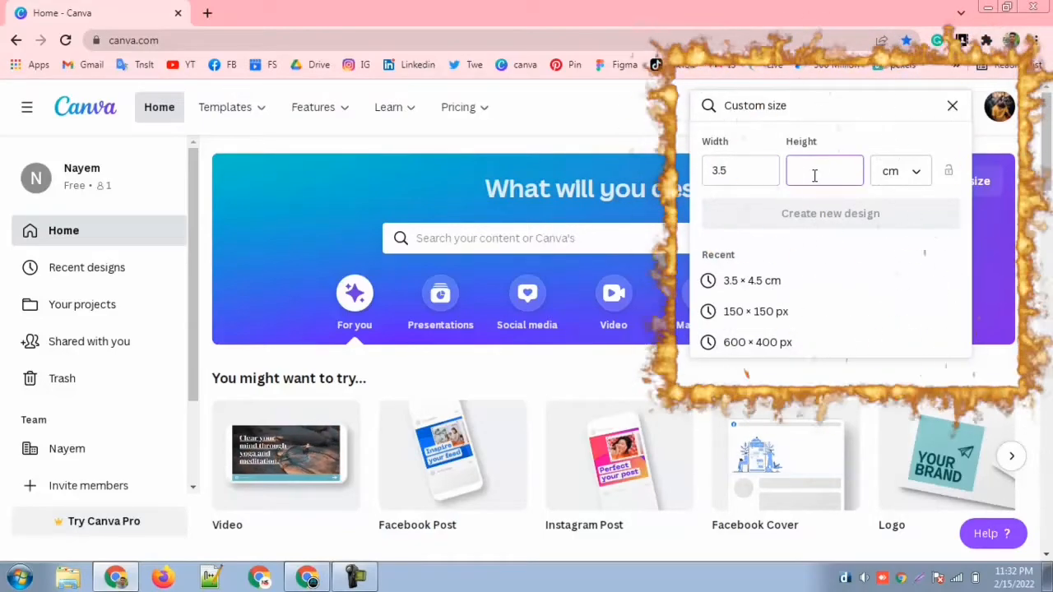
text(4.5)
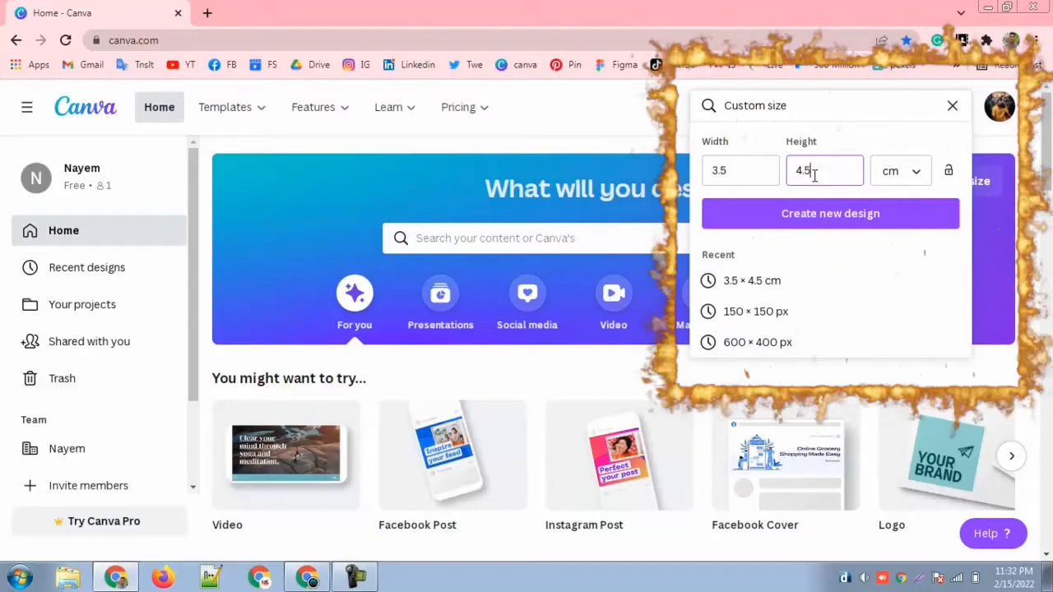
click(856, 227)
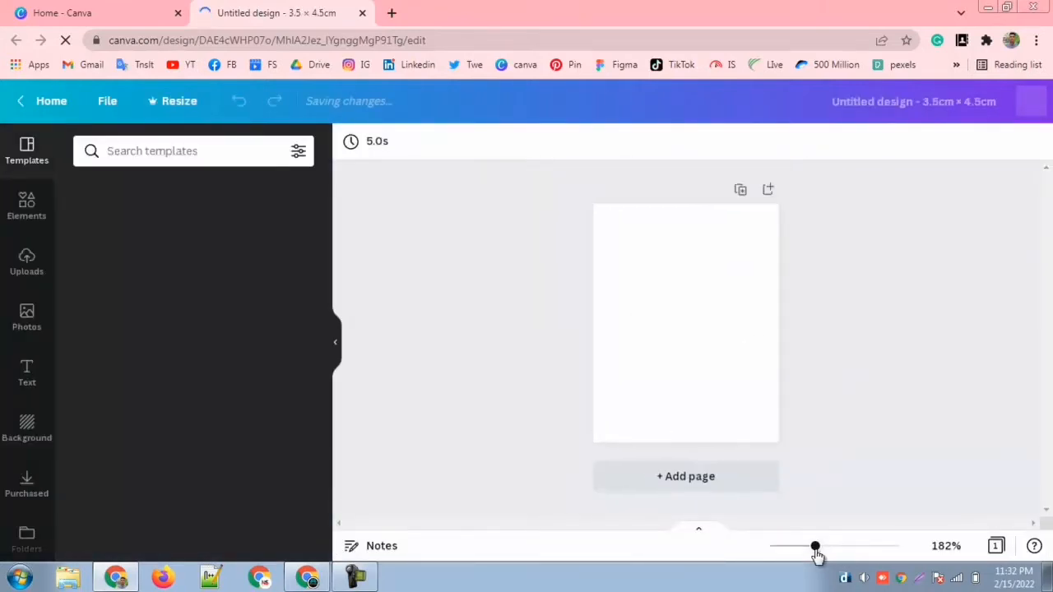
Step: Open the background colour options for the blank page
drag(824, 550, 793, 550)
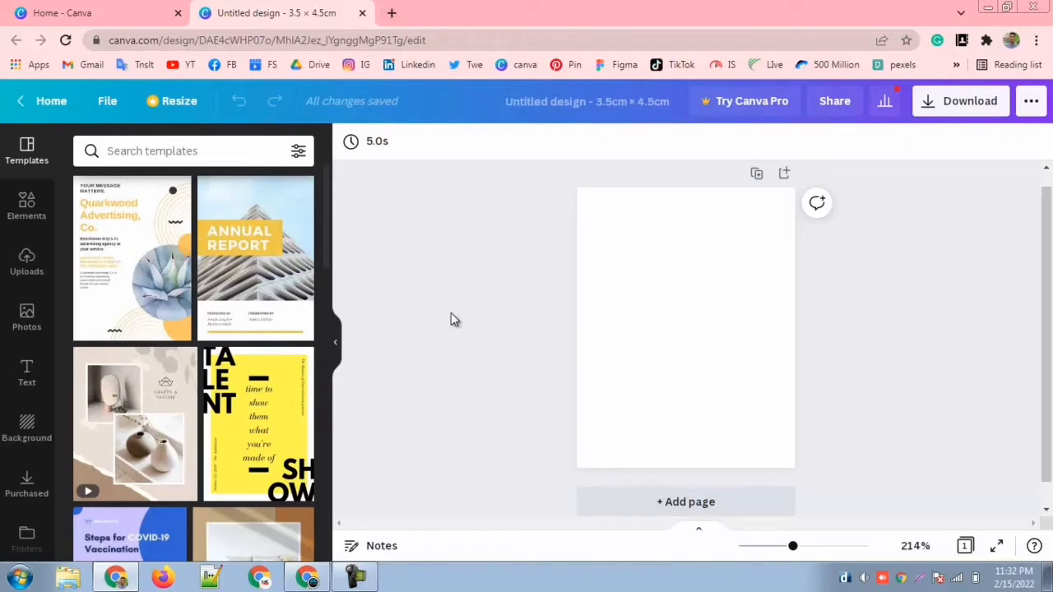
click(663, 320)
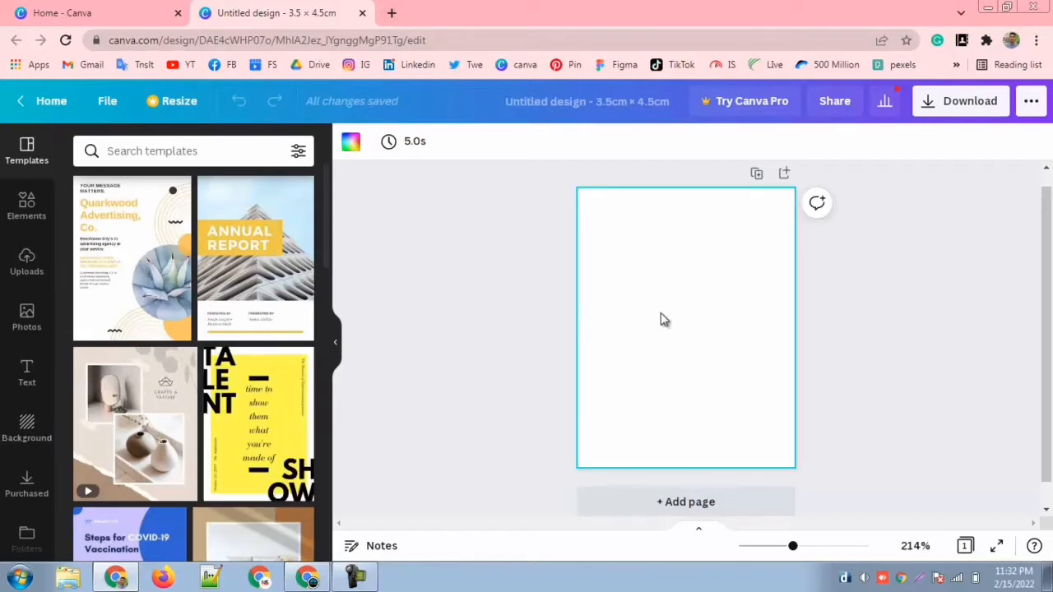
click(349, 148)
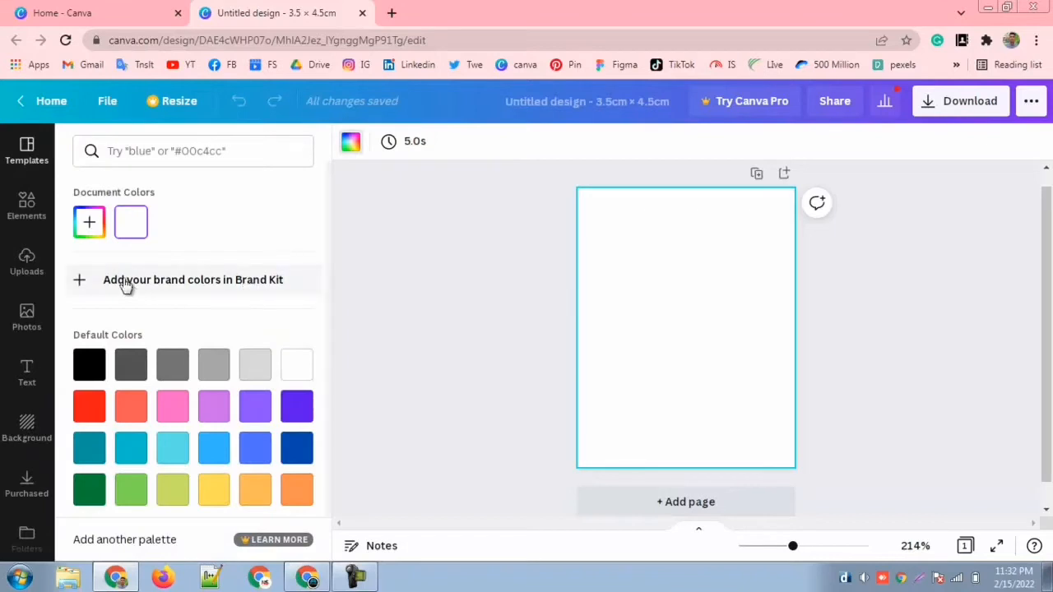
Step: Try the default dark blue, violet and black colours as the page background
click(301, 442)
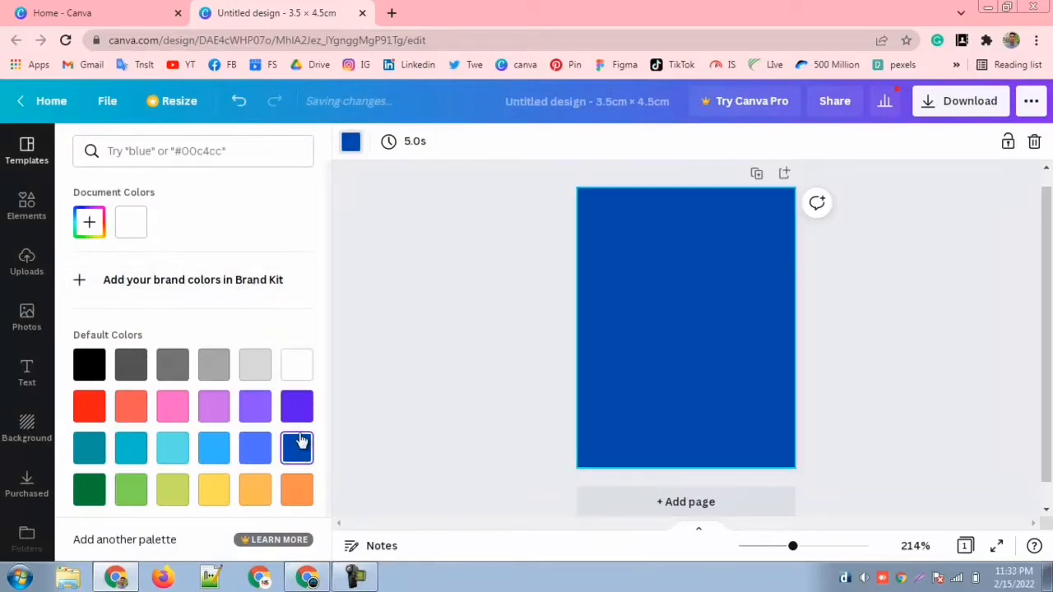
click(299, 404)
click(294, 445)
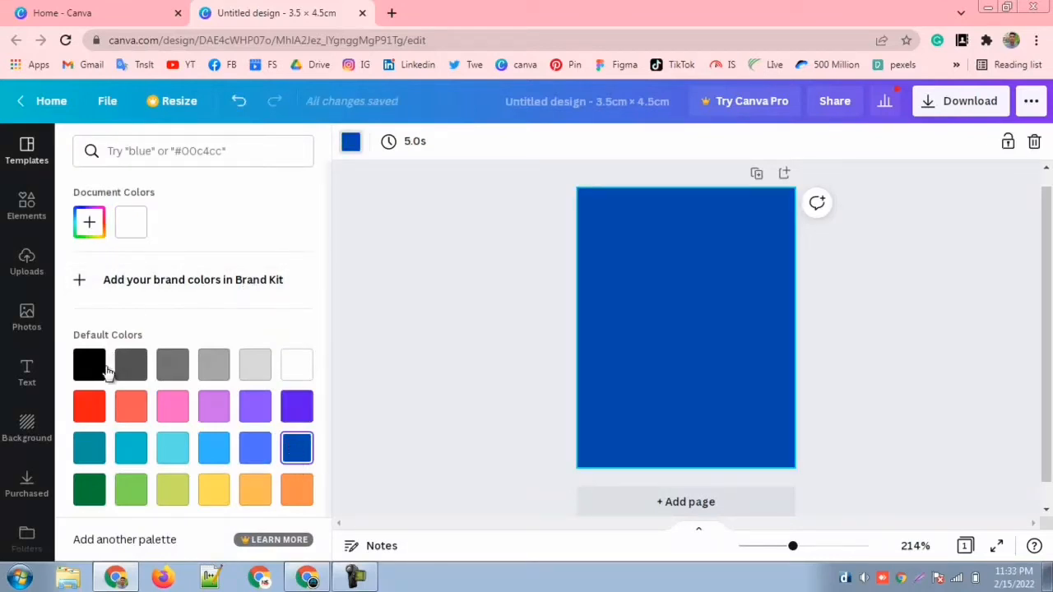
click(91, 367)
Step: Set the page background to a custom bright blue, #2B00FF
click(90, 224)
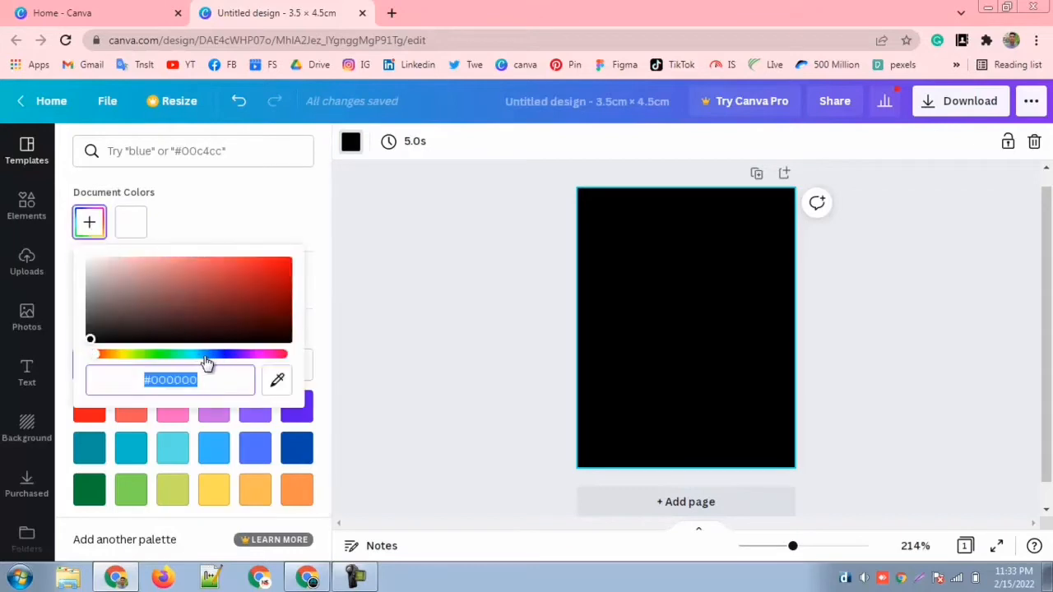
click(227, 355)
drag(247, 294, 315, 261)
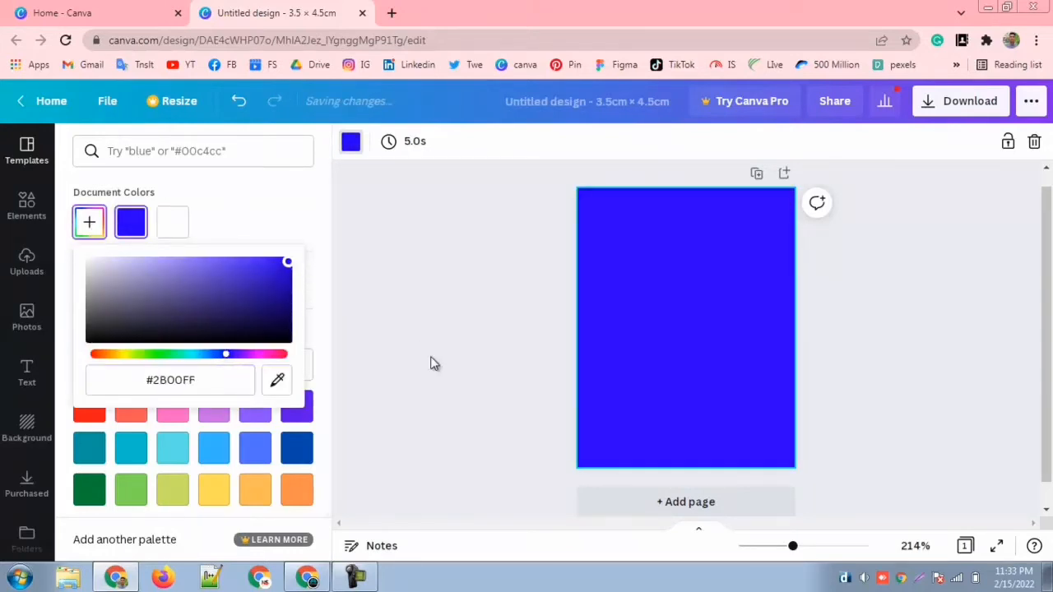
click(468, 376)
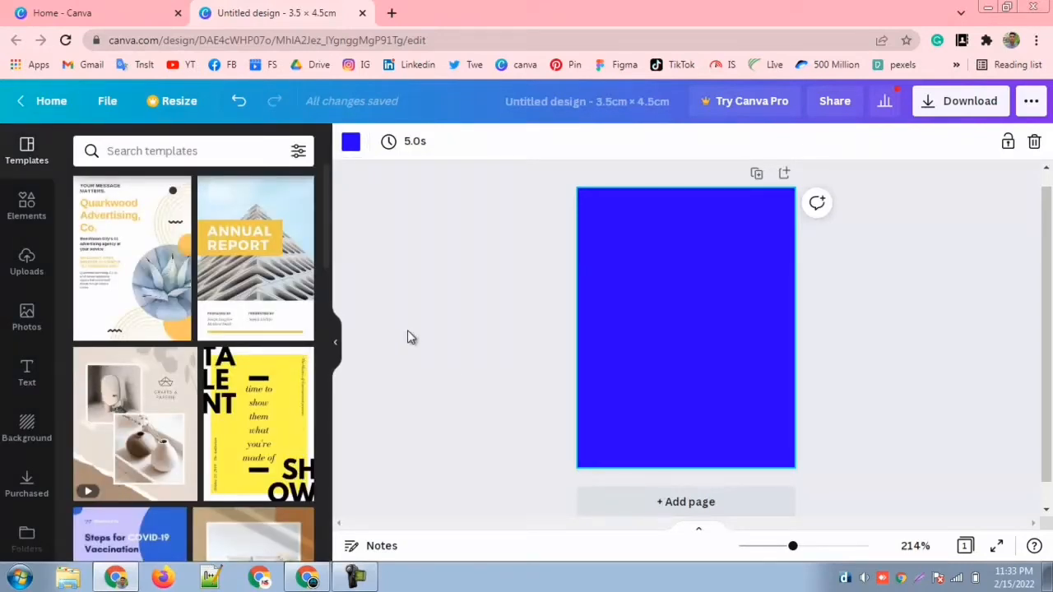
Step: Search Google for "background remove" in a new browser tab and open the remove.bg site
click(391, 14)
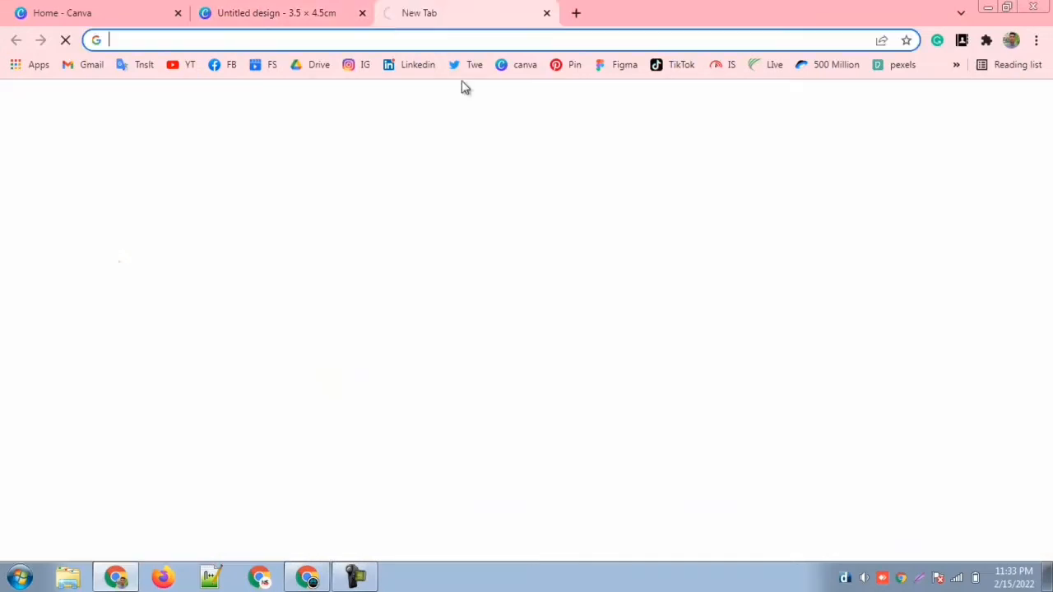
click(427, 39)
text(back)
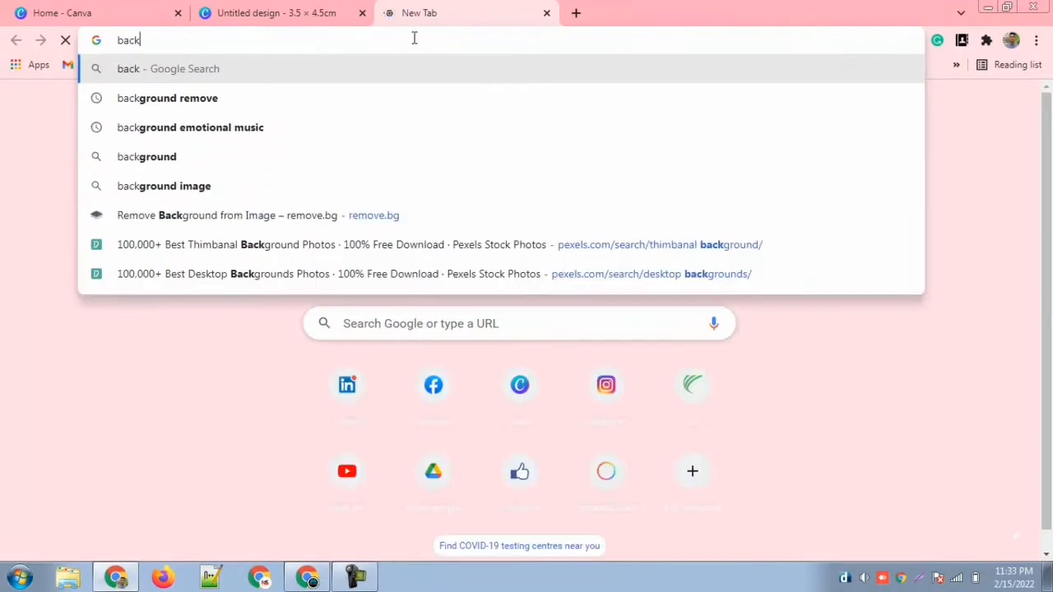
click(181, 100)
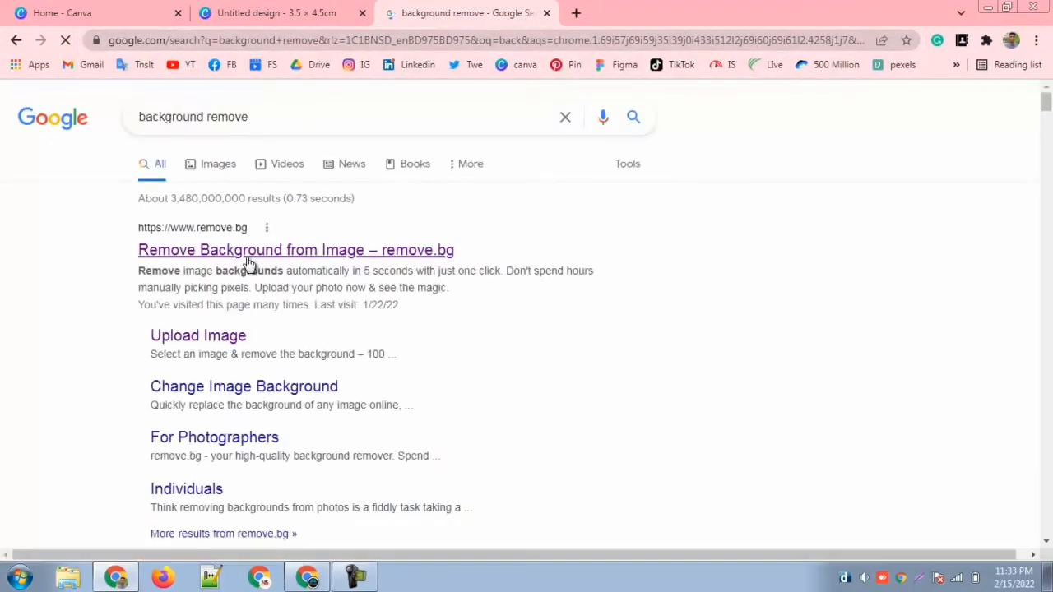
click(247, 251)
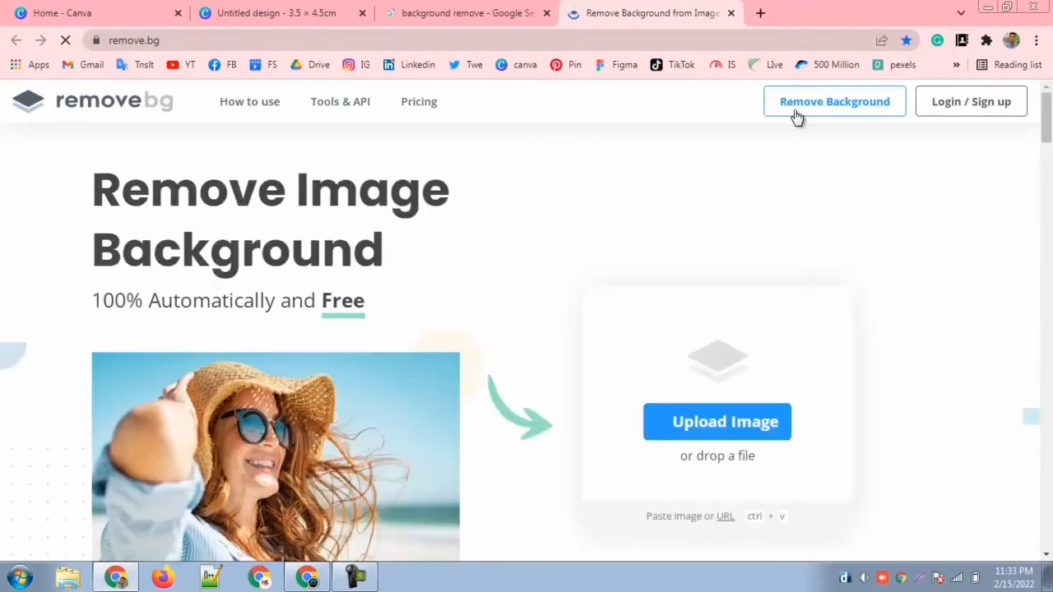
Step: Remove the background from the portrait image-removebg-preview in Downloads and download the resulting picture
click(712, 424)
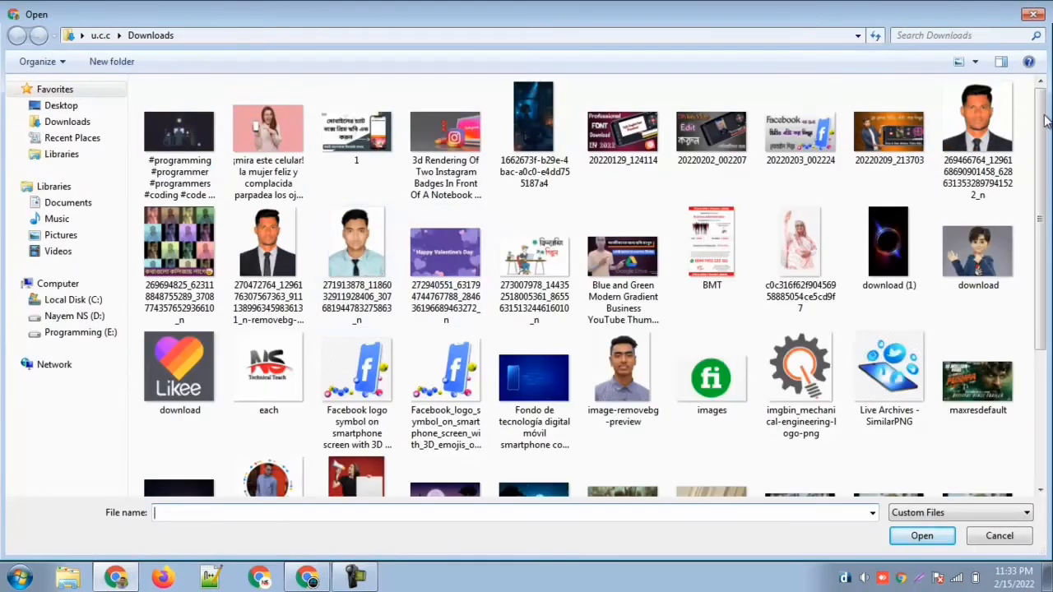
click(626, 378)
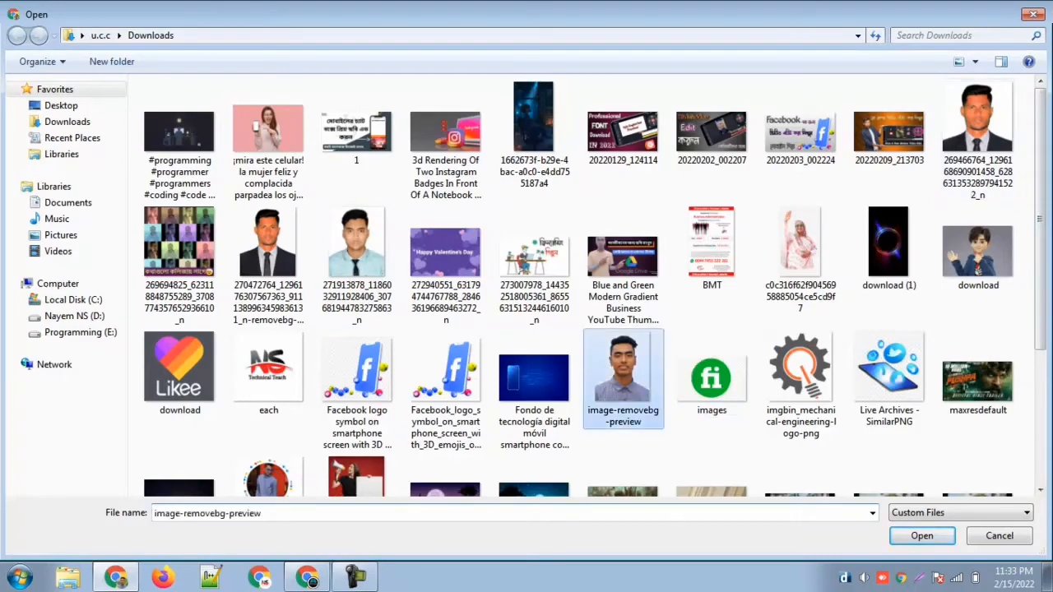
click(916, 535)
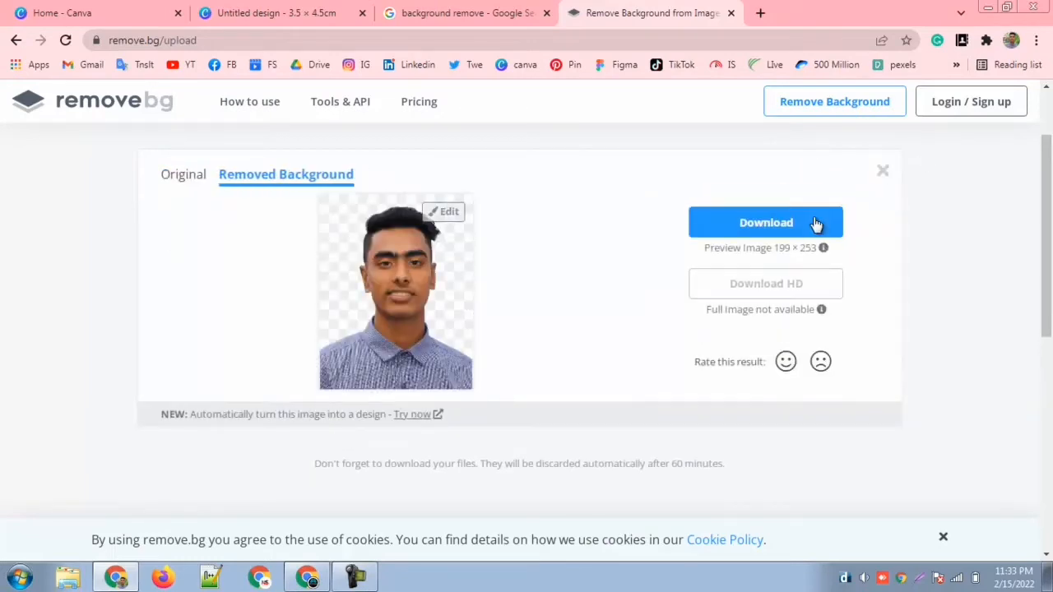
click(782, 236)
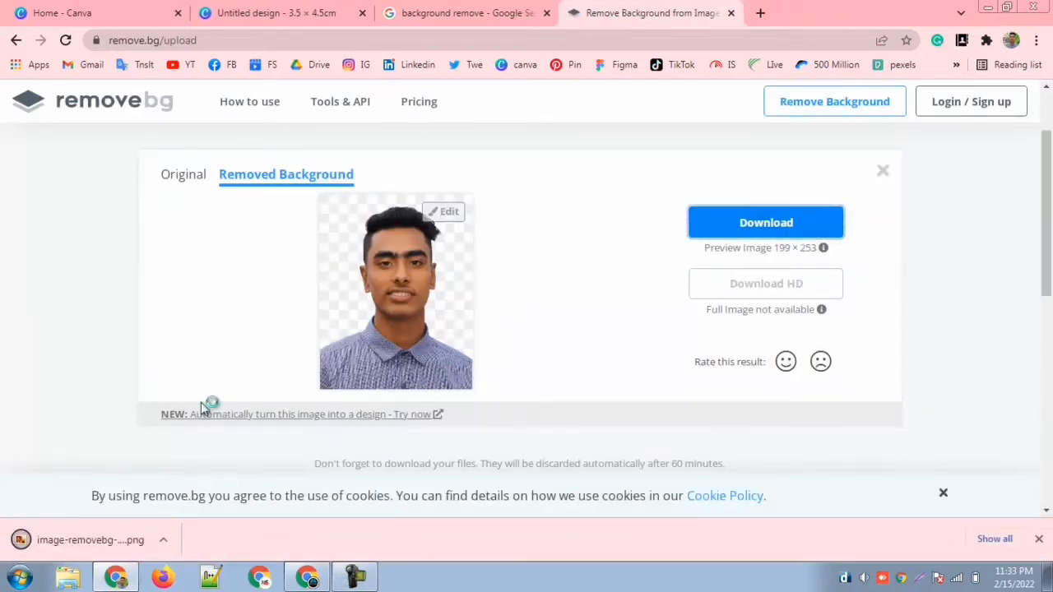
Step: Close the search and remove.bg pages, return to the Canva design and upload image-removebg-preview from Downloads
click(548, 14)
click(548, 14)
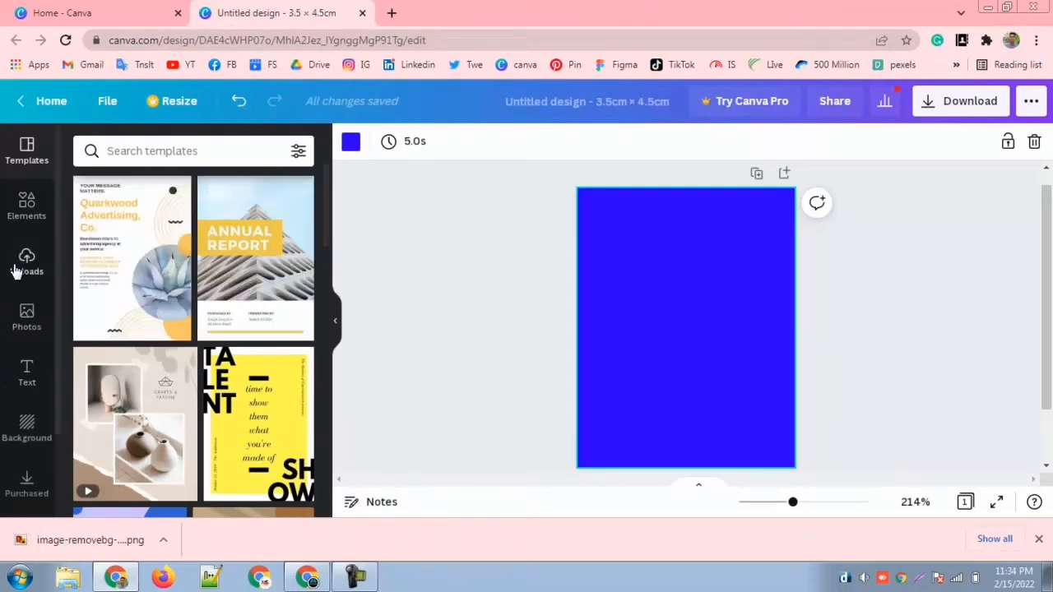
click(24, 269)
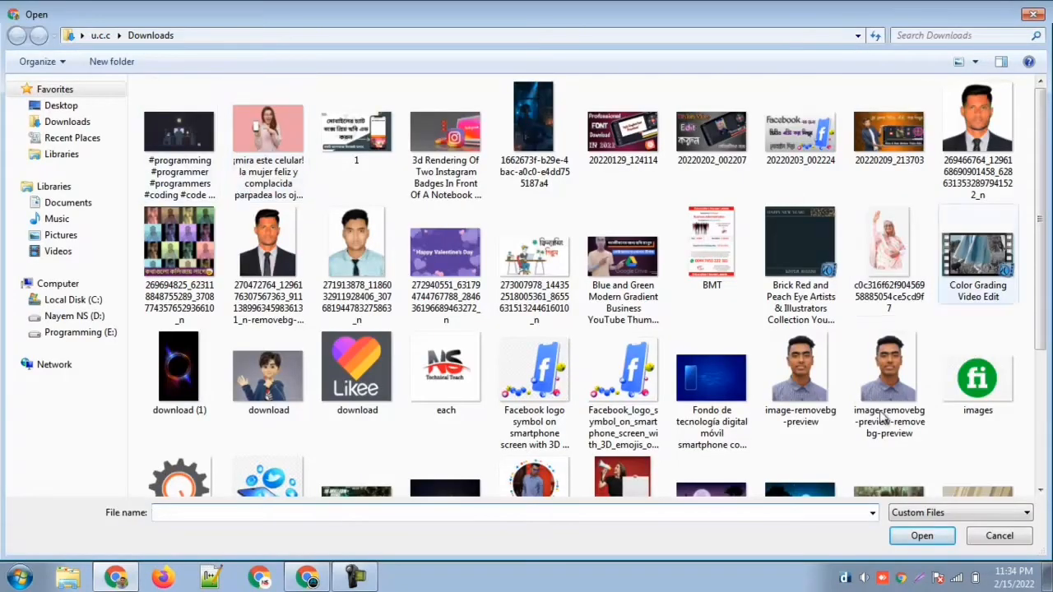
click(777, 403)
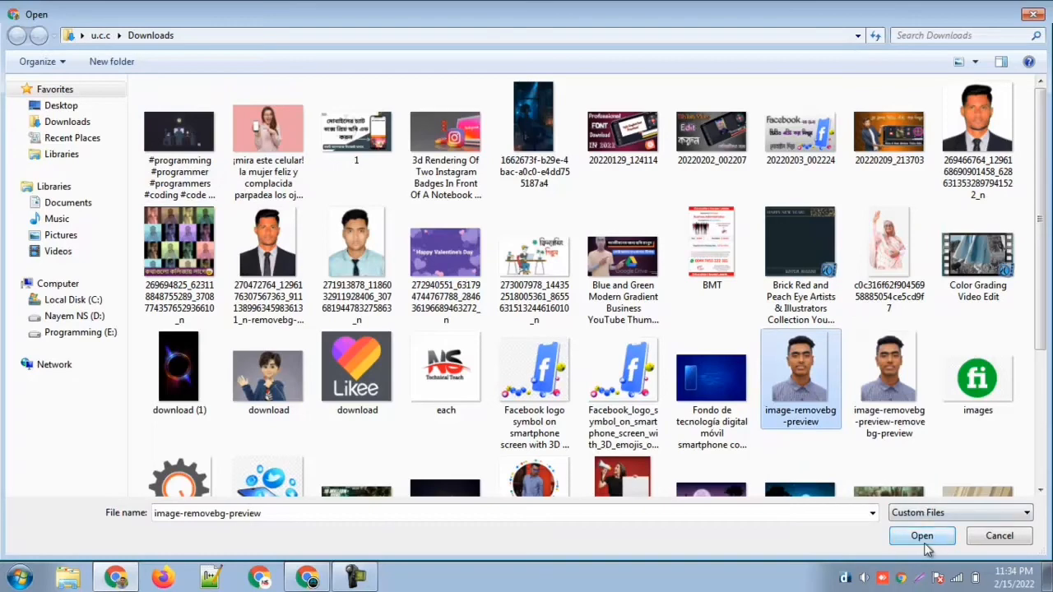
click(924, 542)
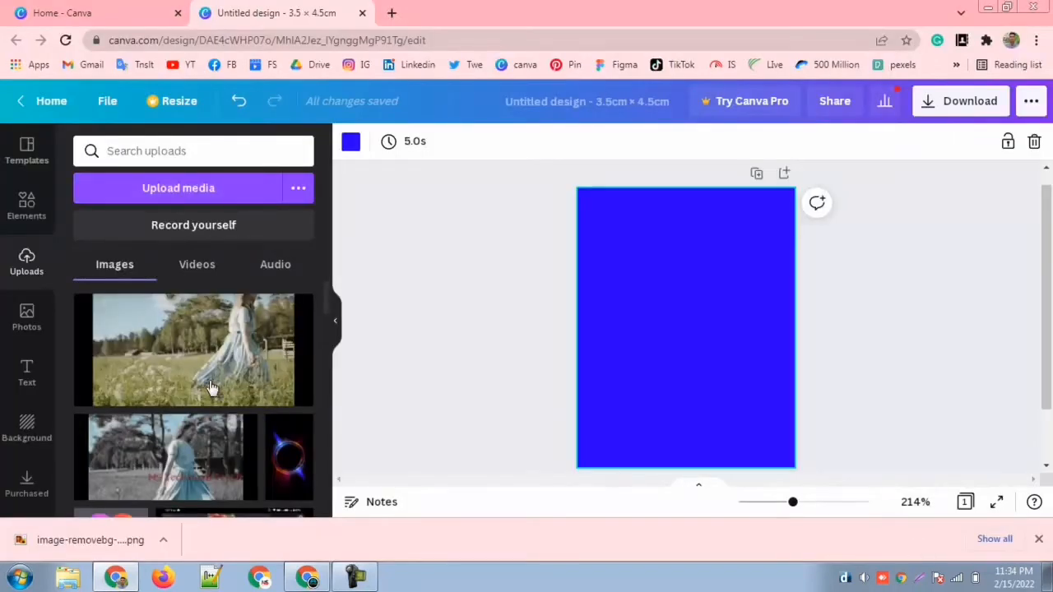
Step: Place the uploaded background-free portrait on the blue page and enlarge it to fill the page, extending slightly past the right edge
click(118, 352)
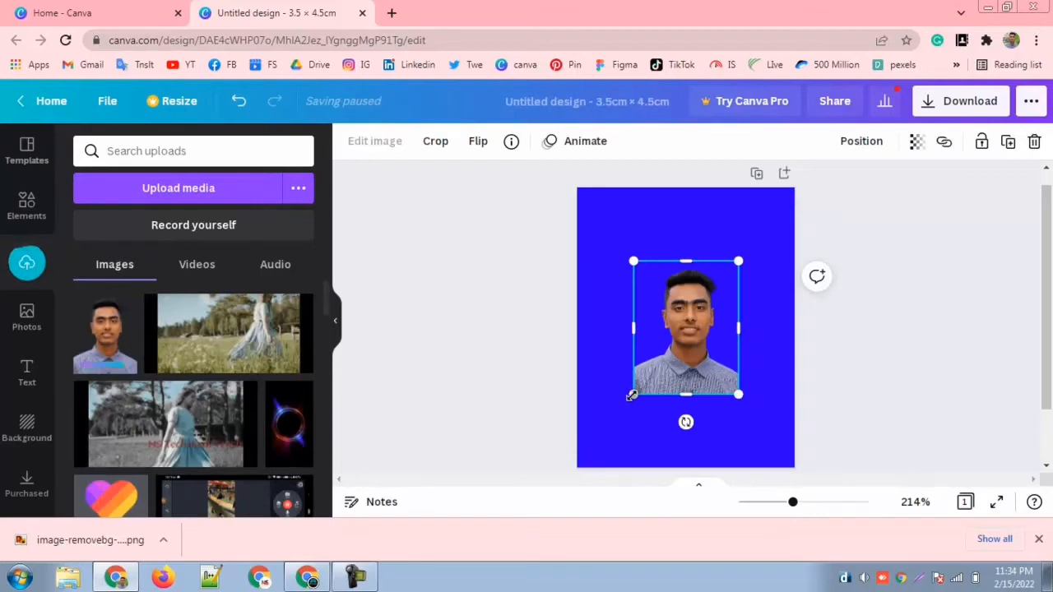
drag(631, 400, 582, 471)
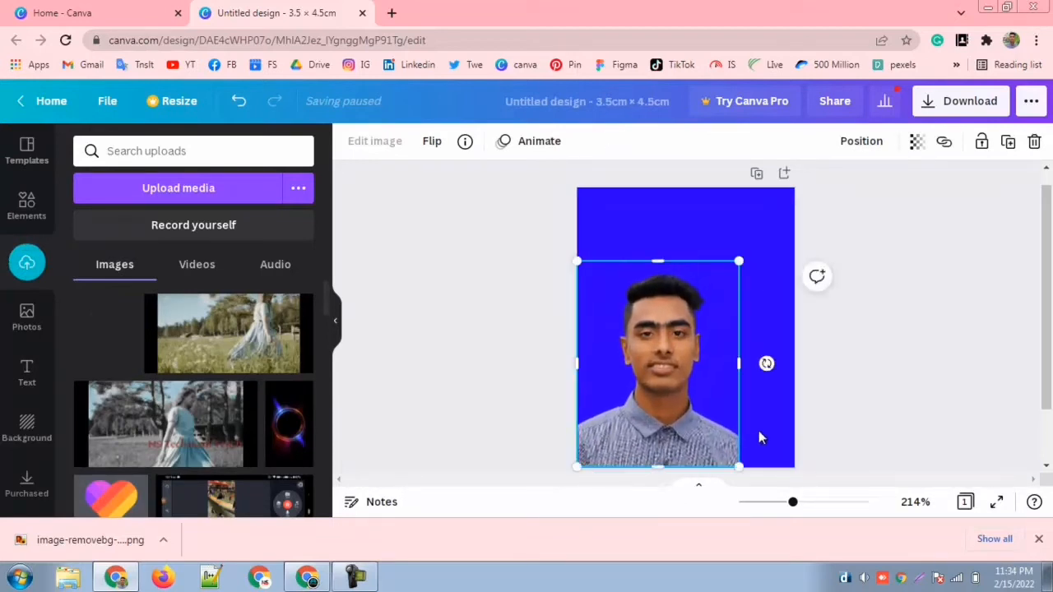
drag(737, 261, 797, 191)
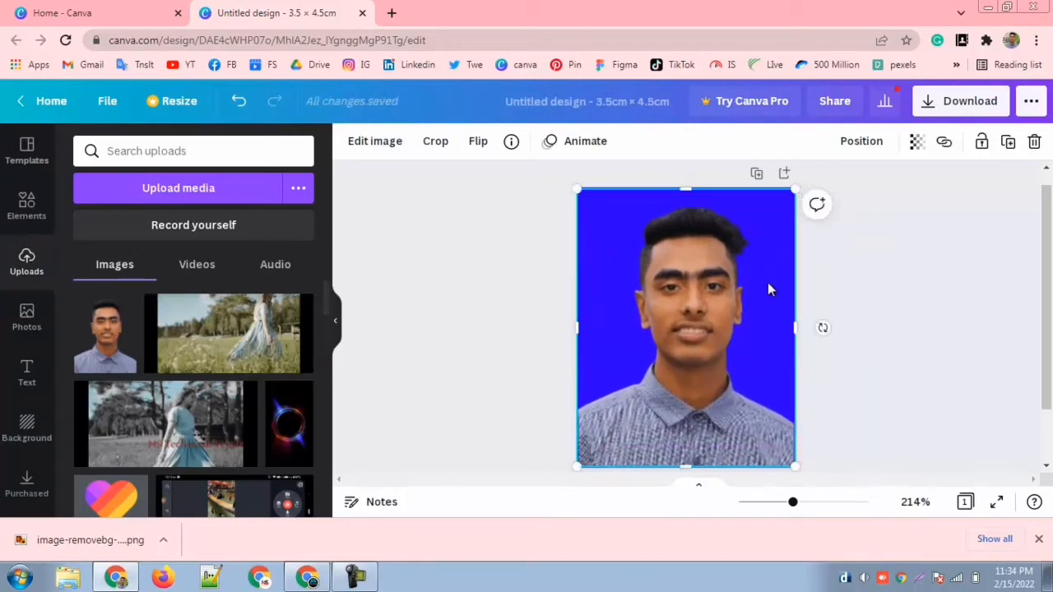
drag(726, 345, 726, 347)
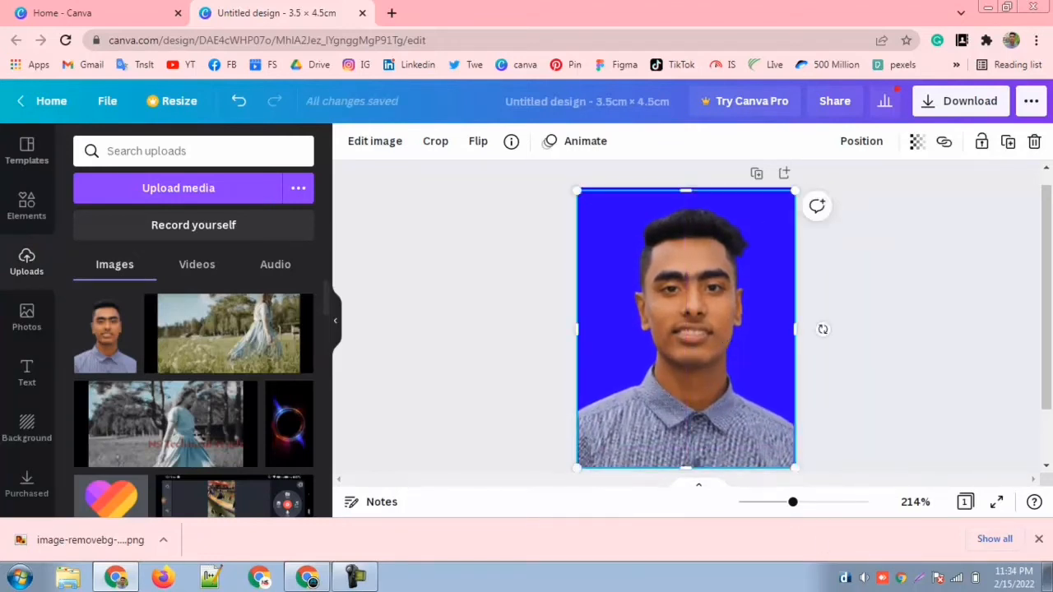
mouse_move(799, 468)
mouse_down()
mouse_move(811, 470)
mouse_move(799, 467)
mouse_up()
click(845, 423)
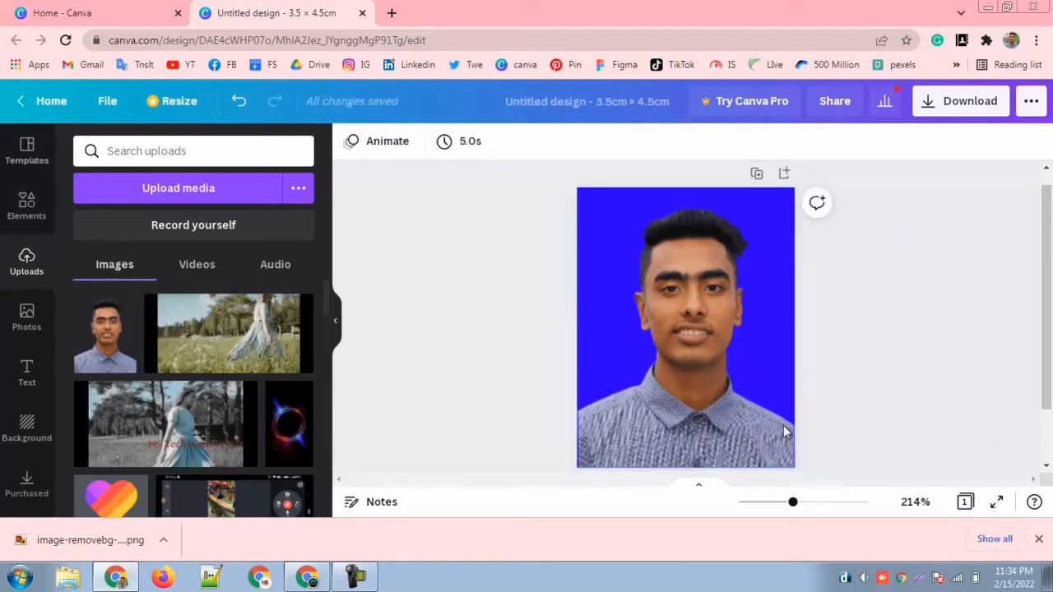
click(768, 444)
drag(800, 472, 805, 476)
click(856, 444)
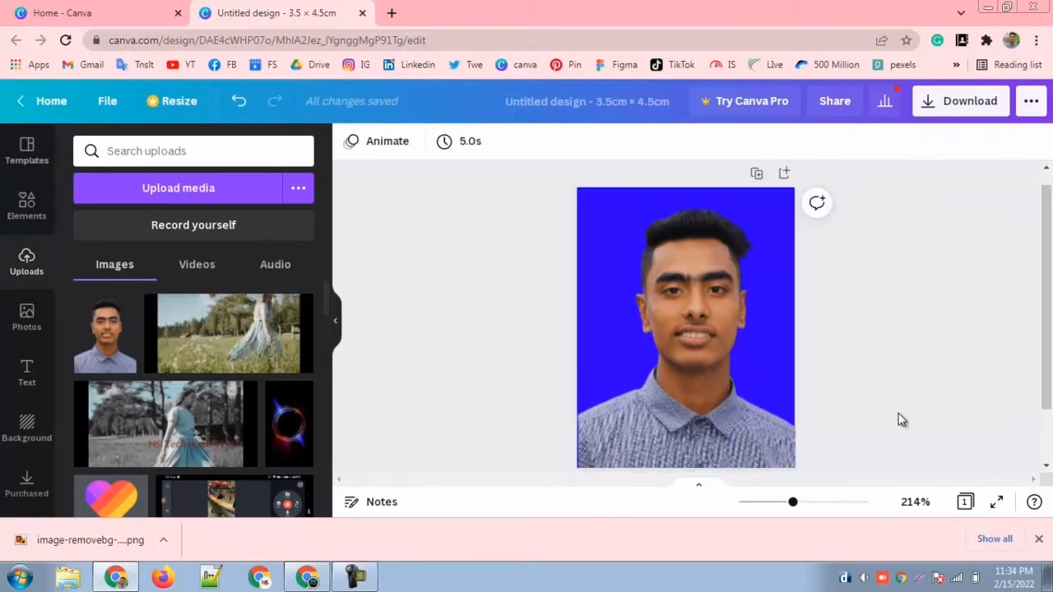
Step: Shift the portrait vertically so its upper edge aligns with the page's top and the shirt covers the bottom edge
click(704, 389)
key(shift+Up)
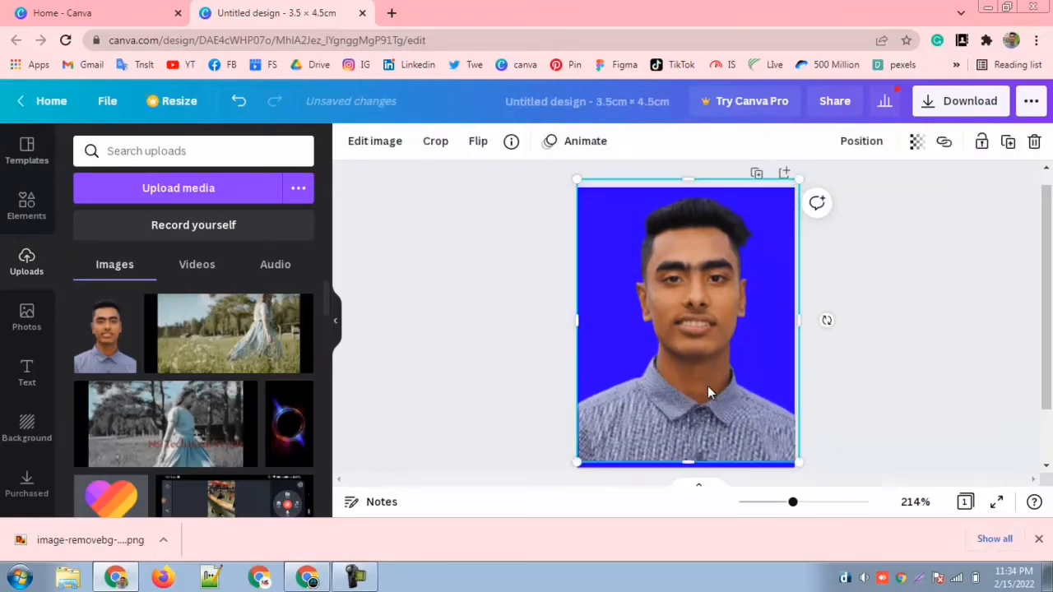
mouse_move(718, 393)
mouse_down()
mouse_move(716, 418)
mouse_move(722, 405)
mouse_up()
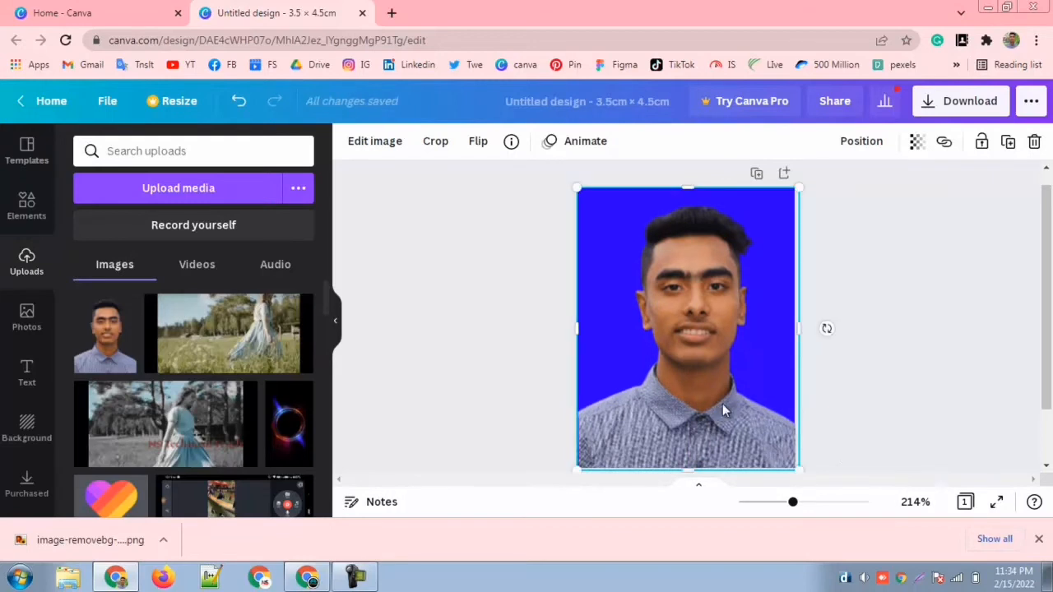
click(944, 455)
click(654, 358)
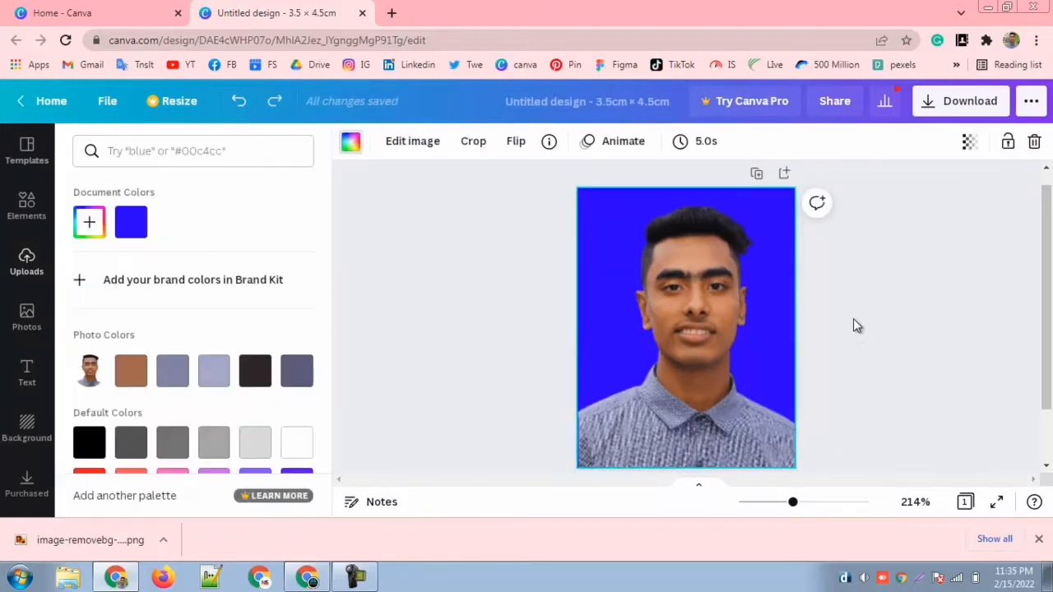
click(852, 320)
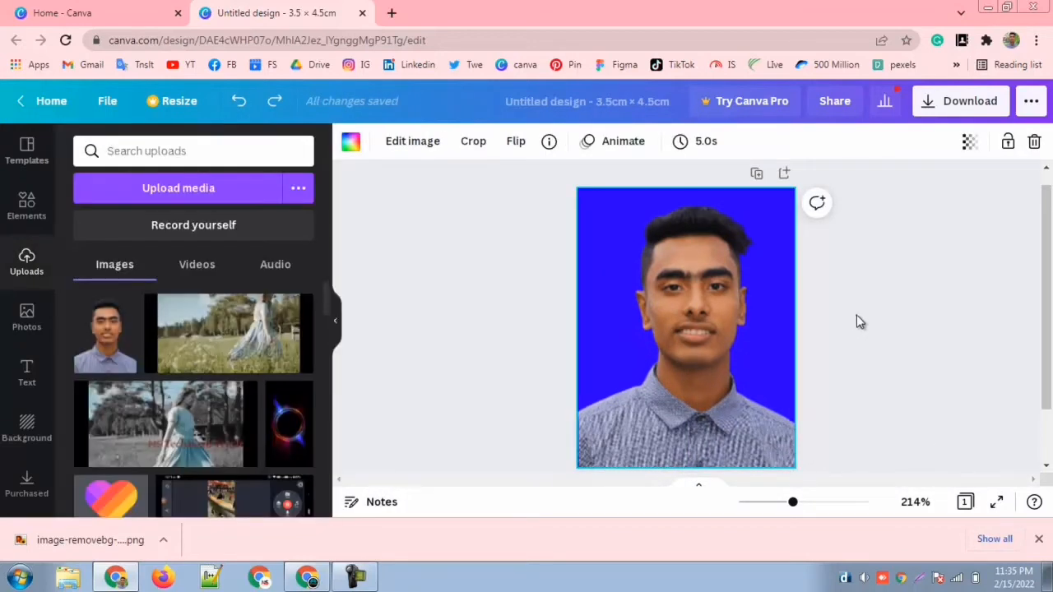
click(857, 314)
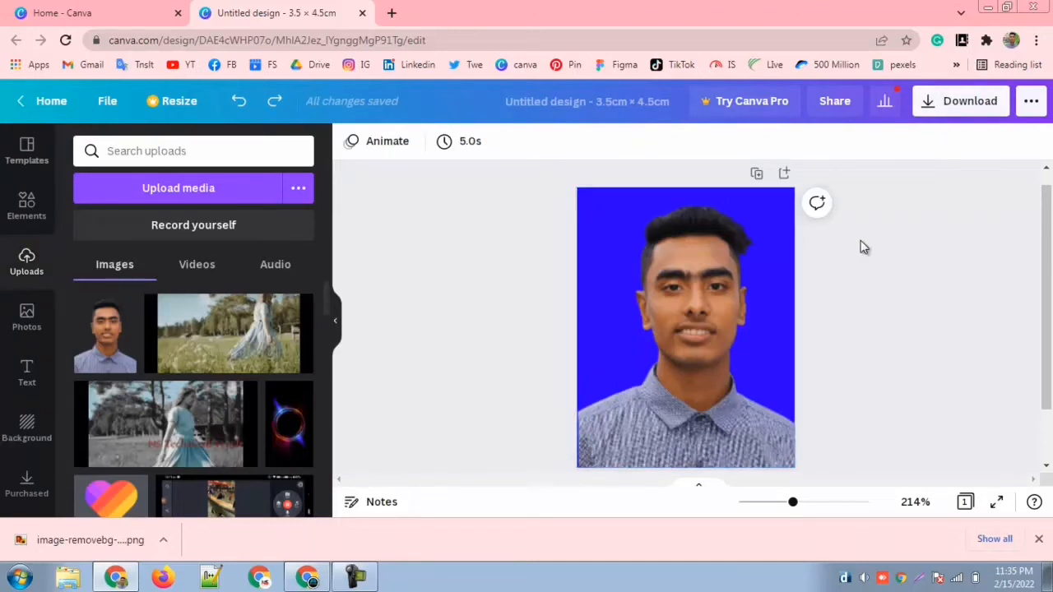
Step: Download the design as a PDF Standard file and dismiss the Canva Pro trial offer
click(937, 111)
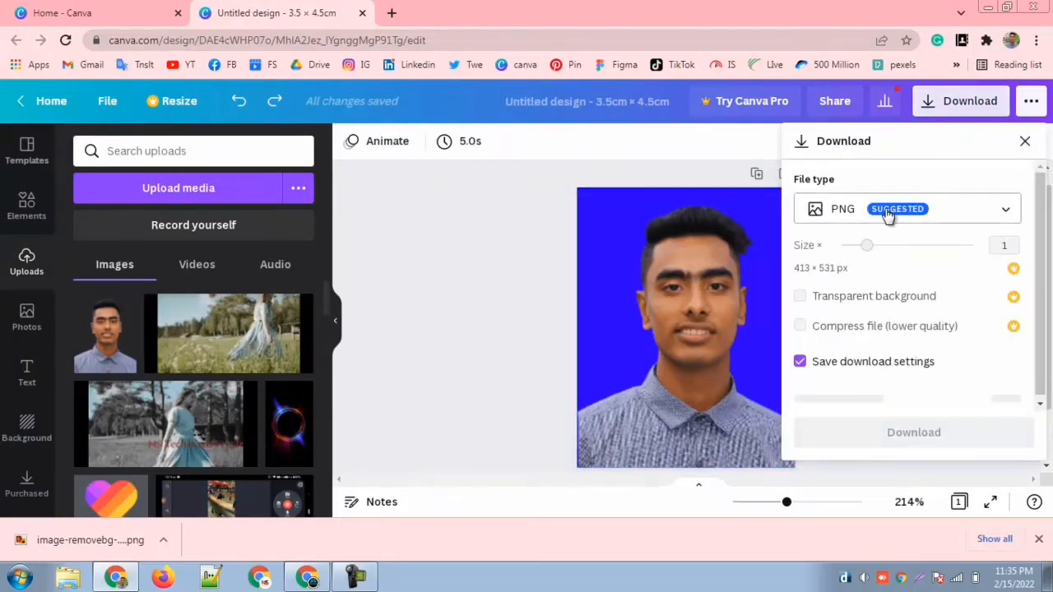
click(829, 215)
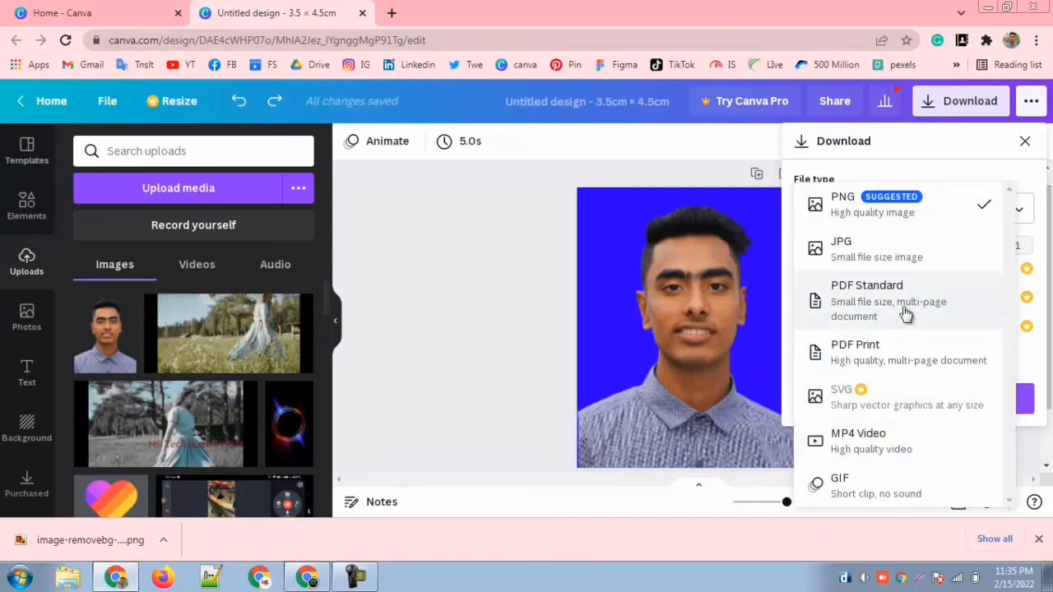
click(878, 260)
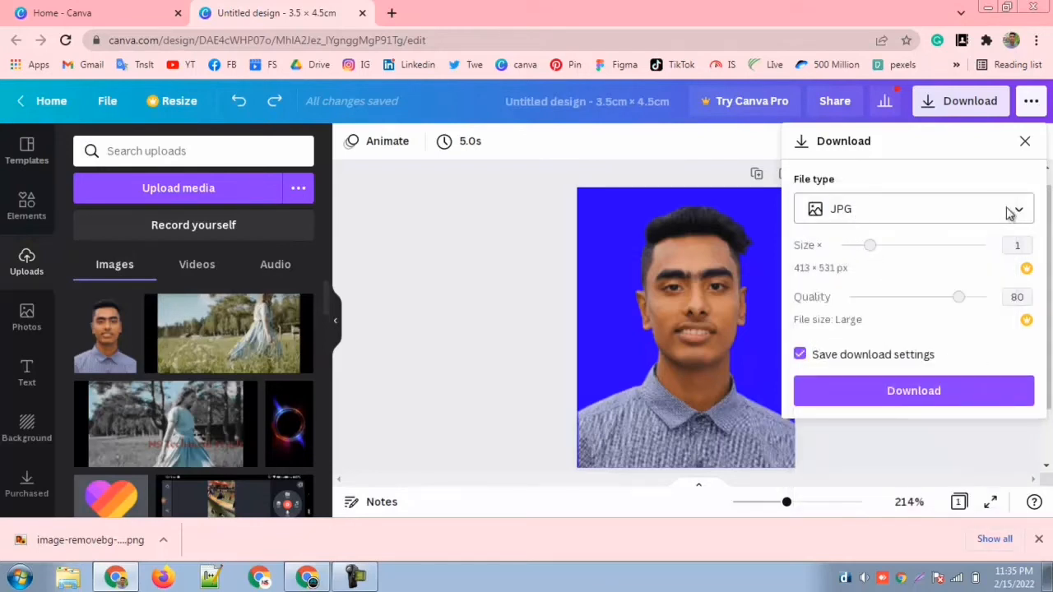
click(1005, 209)
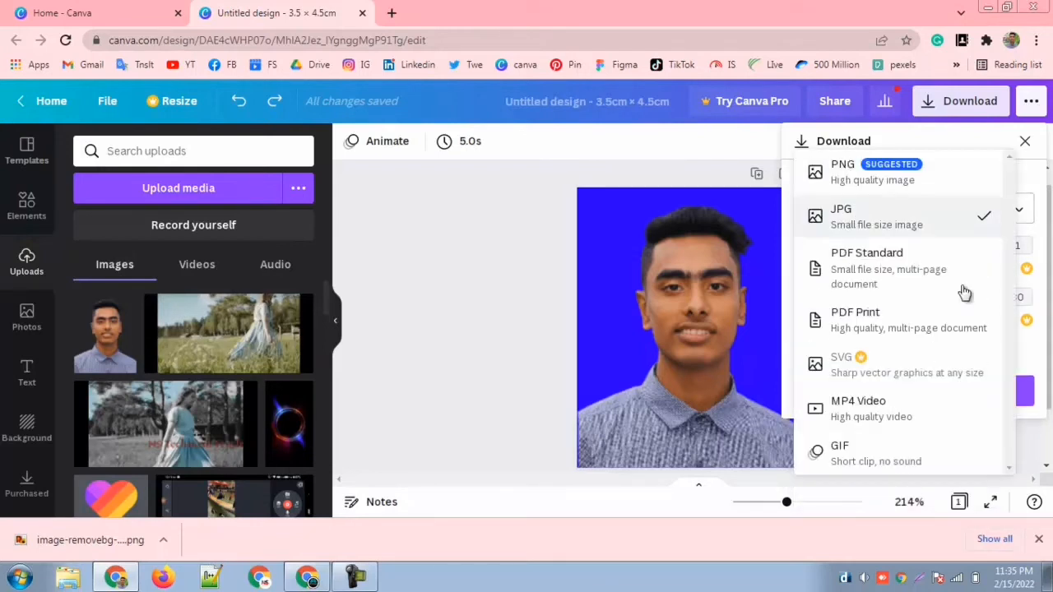
click(870, 270)
click(1016, 205)
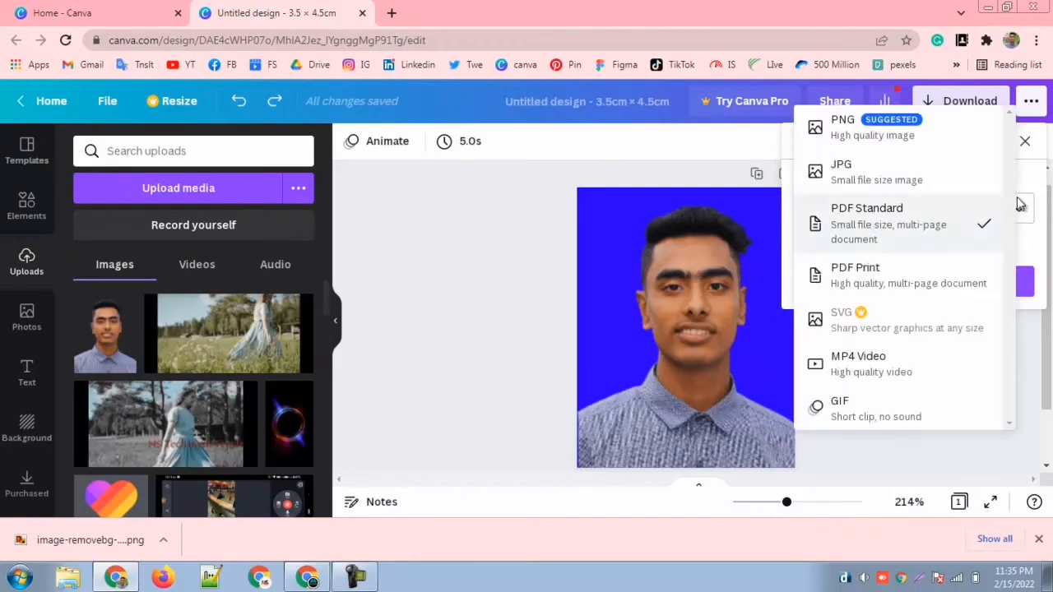
click(891, 245)
click(943, 292)
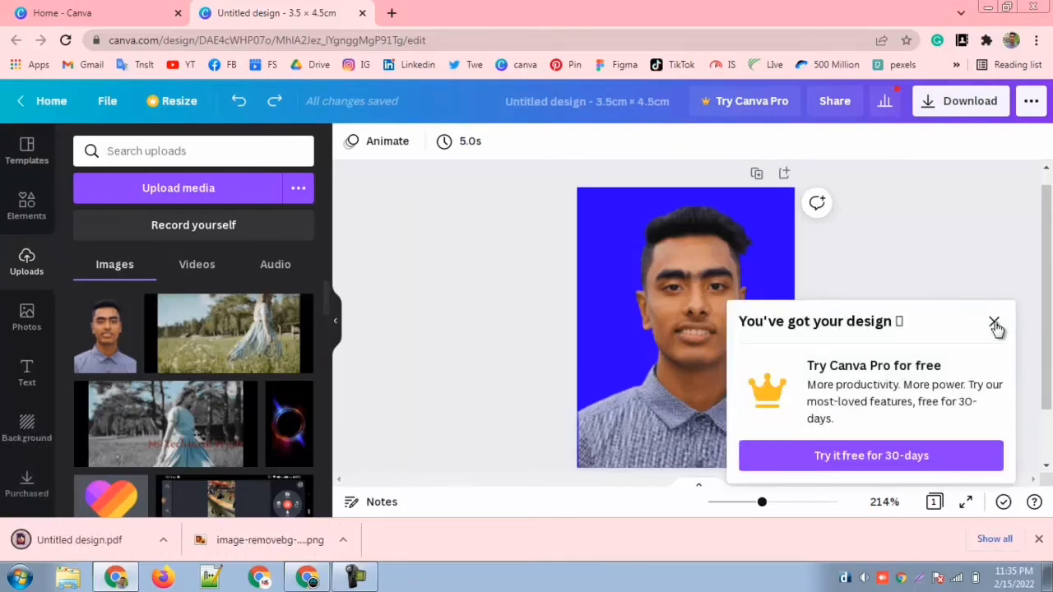
click(994, 323)
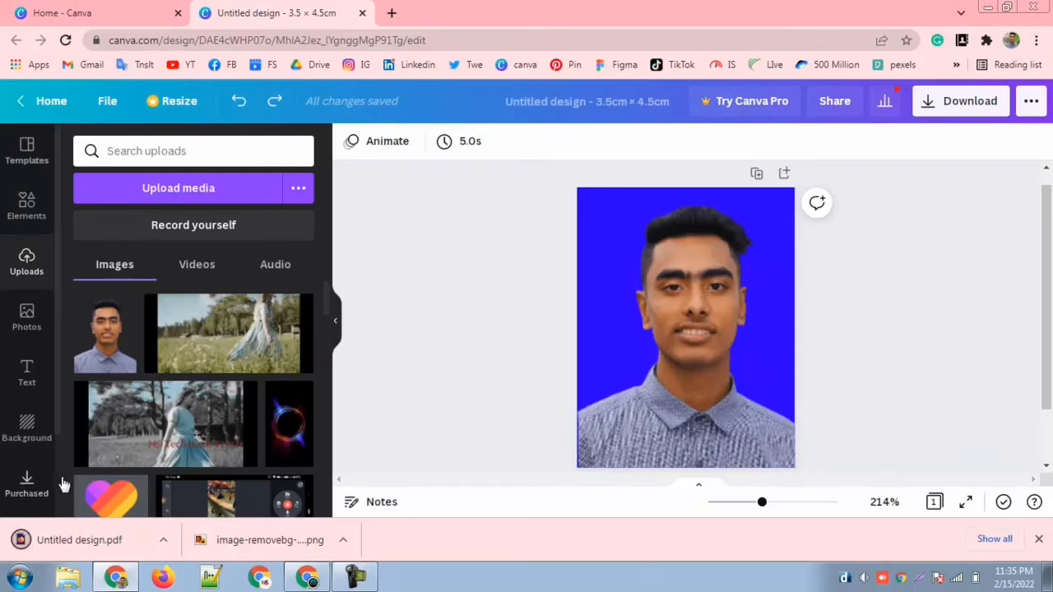
Step: Open the downloaded Untitled design.pdf and examine the photo enlarged to 300% and reduced to 90%
click(167, 541)
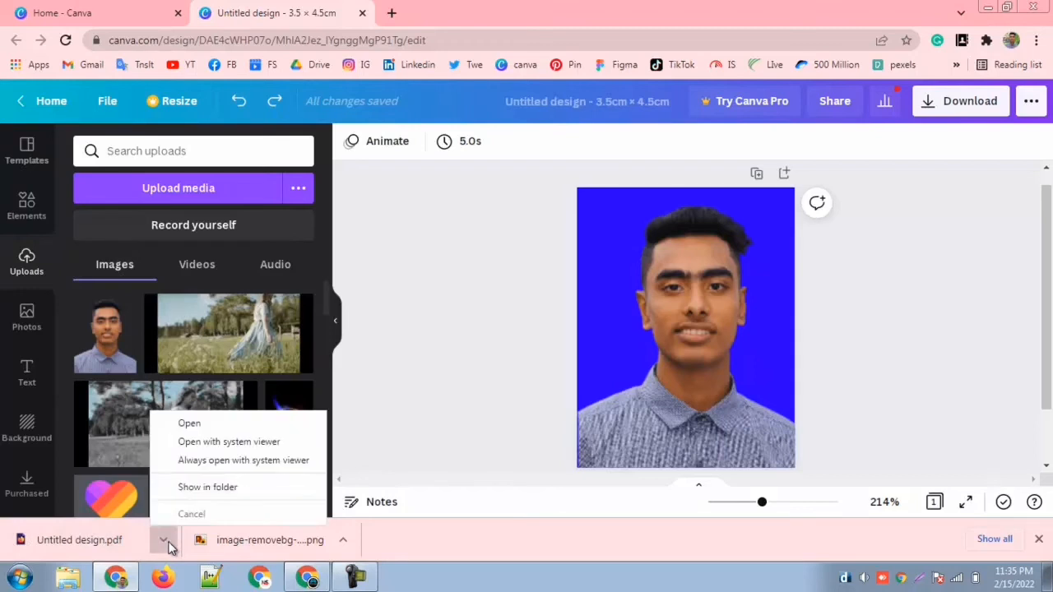
click(208, 424)
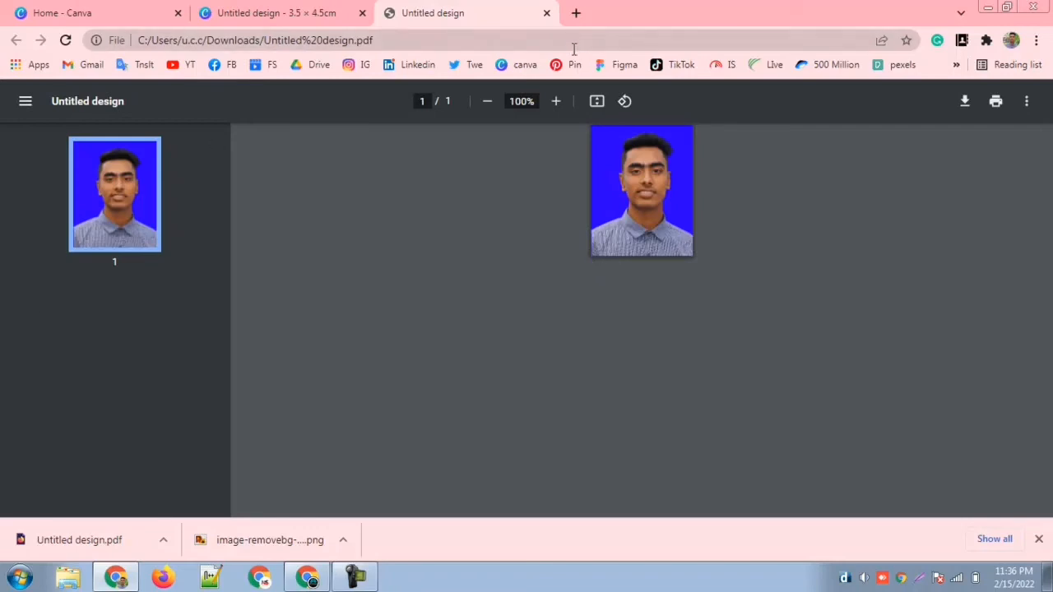
click(560, 106)
click(559, 105)
click(560, 106)
click(559, 105)
click(559, 105)
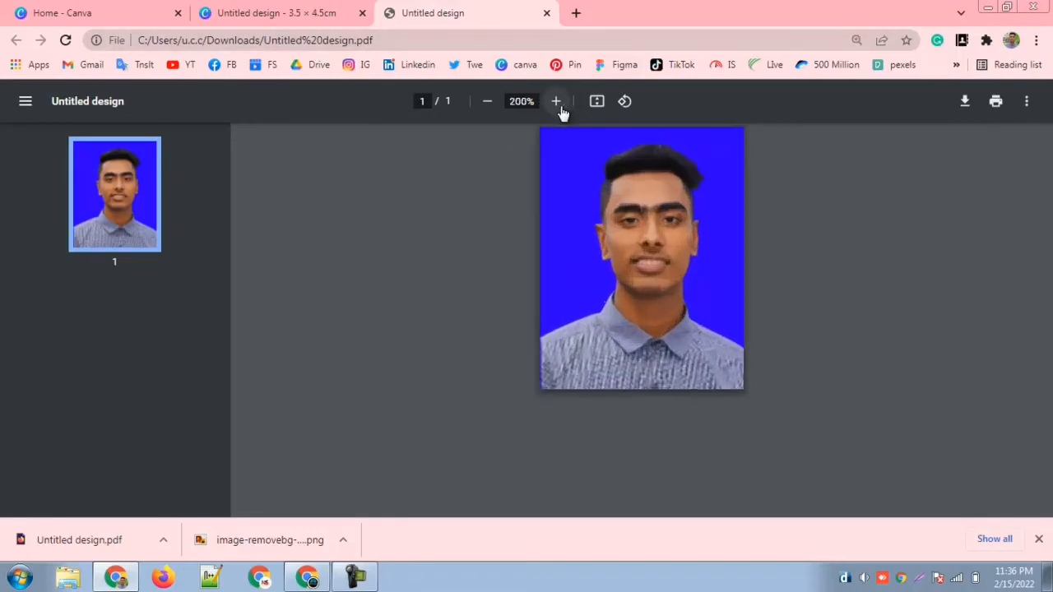
click(559, 105)
click(559, 105)
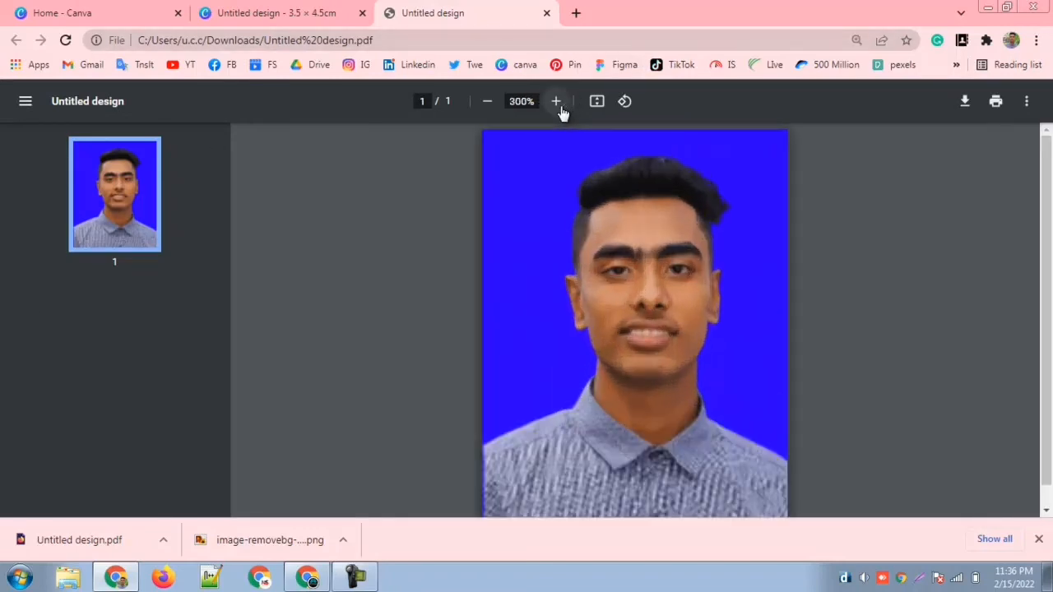
click(485, 111)
click(485, 112)
click(485, 112)
click(485, 112)
click(485, 112)
click(485, 112)
click(485, 115)
click(485, 115)
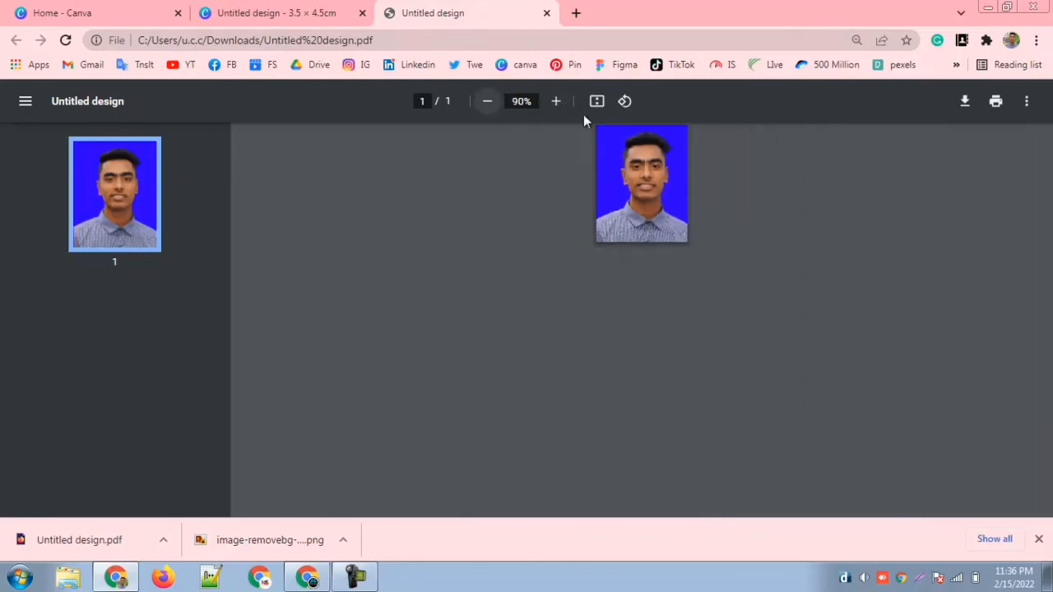
Step: Minimize the browser window to return to the desktop
click(987, 8)
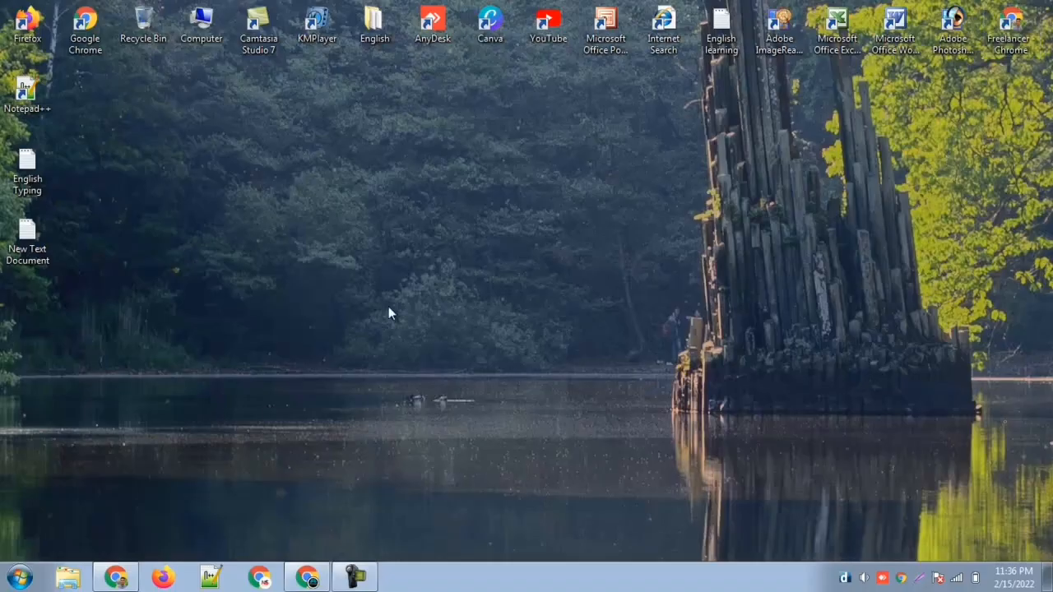
drag(303, 266, 570, 319)
right_click(305, 268)
click(355, 312)
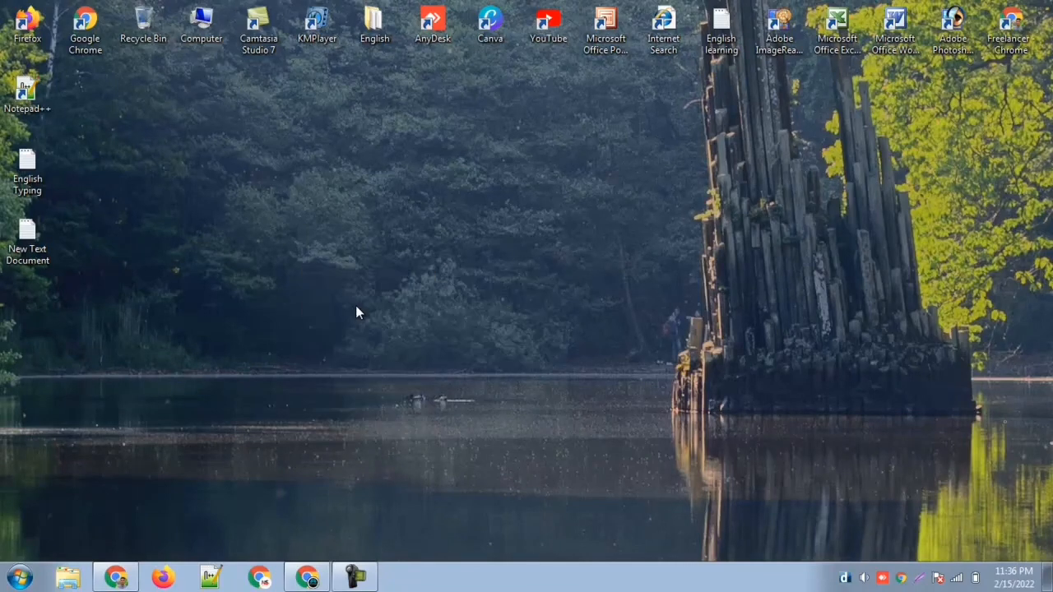